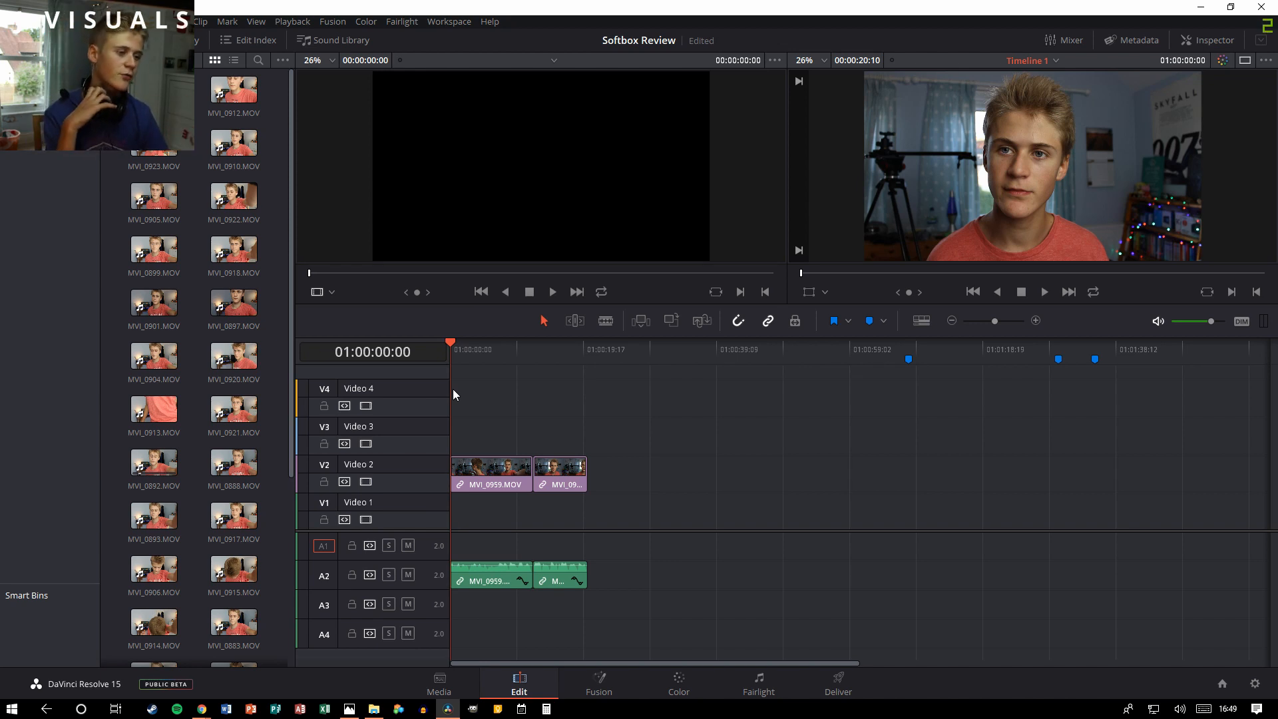
Step: Play the opening seconds of the talking-head footage on the timeline and stop playback
{"action": "left_click", "coordinate": [1045, 292]}
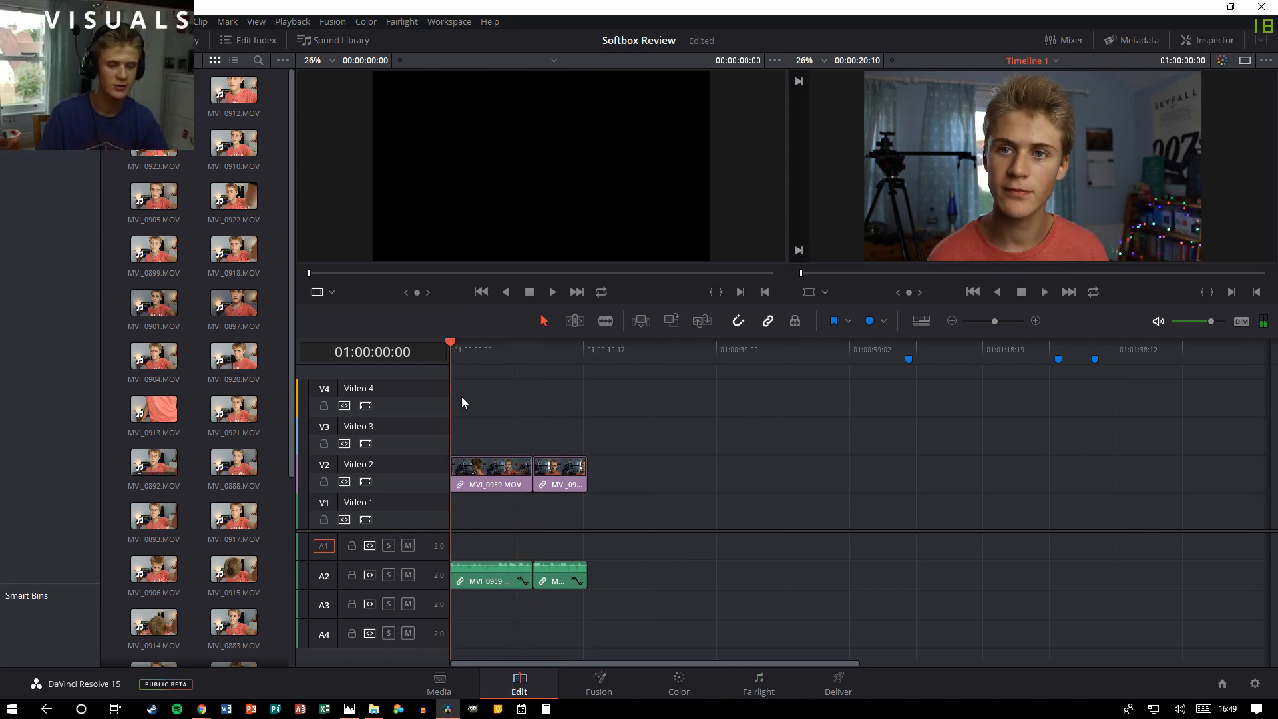
{"action": "left_click", "coordinate": [1043, 292]}
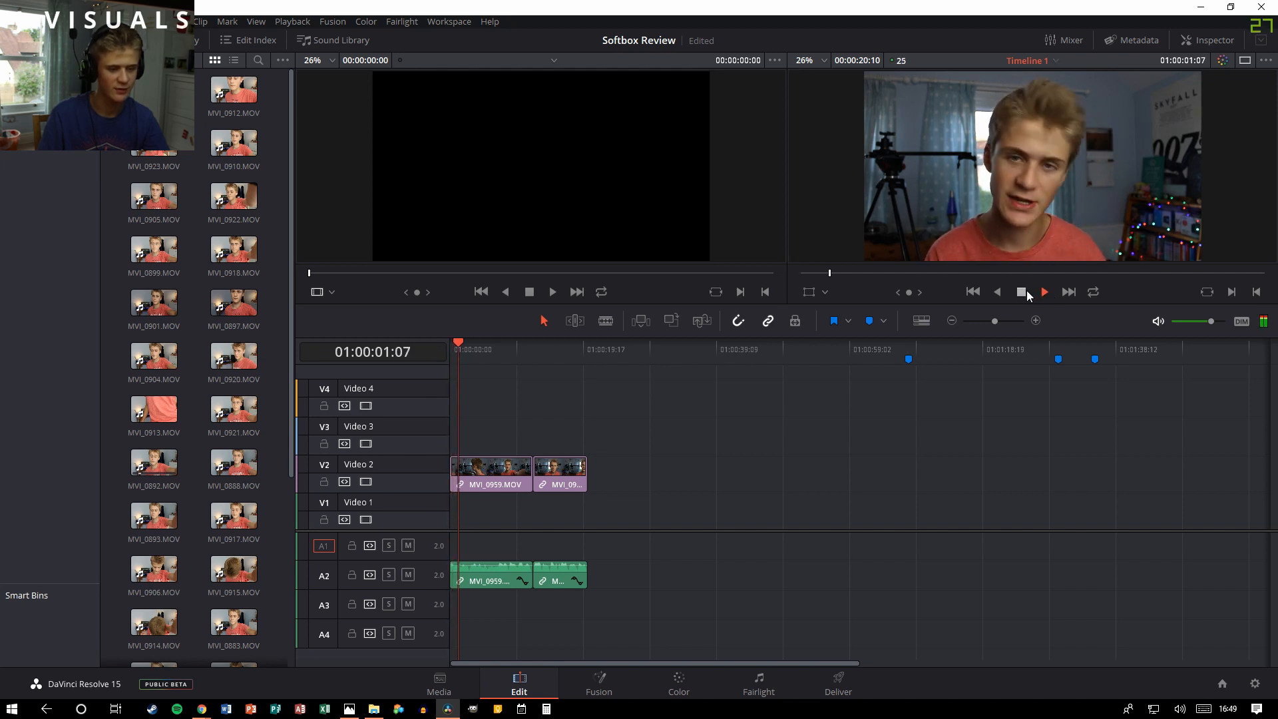
{"action": "left_click", "coordinate": [1025, 291]}
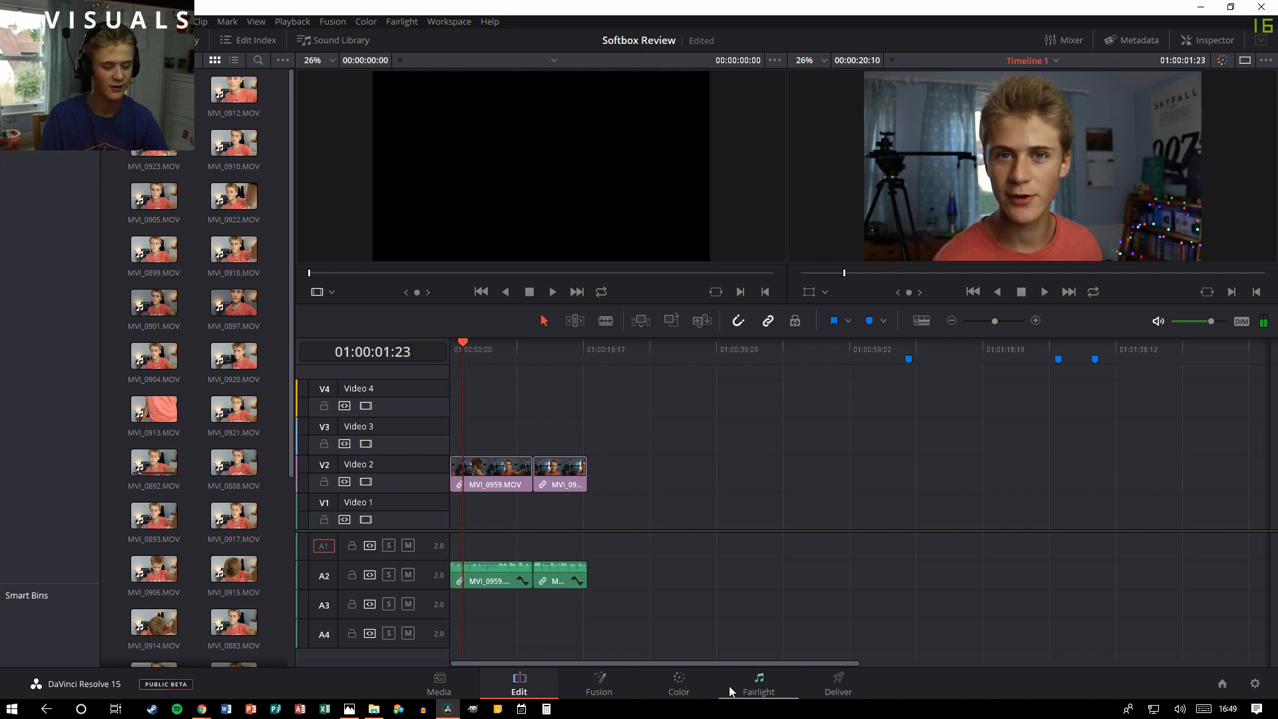
Step: Switch to the Fairlight page and enlarge the track height and timeline zoom to show the voice clips' waveforms
{"action": "left_click", "coordinate": [759, 686]}
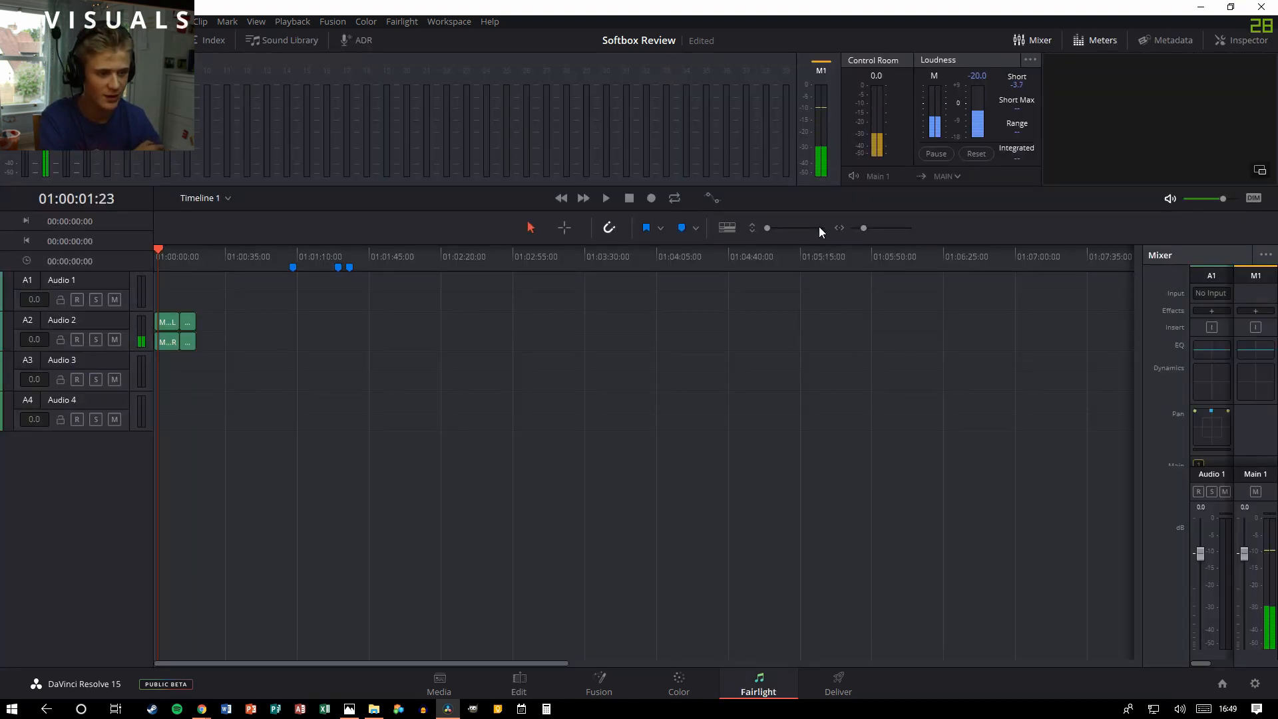
{"action": "left_click_drag", "start_coordinate": [768, 228], "coordinate": [780, 227]}
{"action": "scroll", "coordinate": [597, 466], "scroll_direction": "up", "scroll_amount": 3}
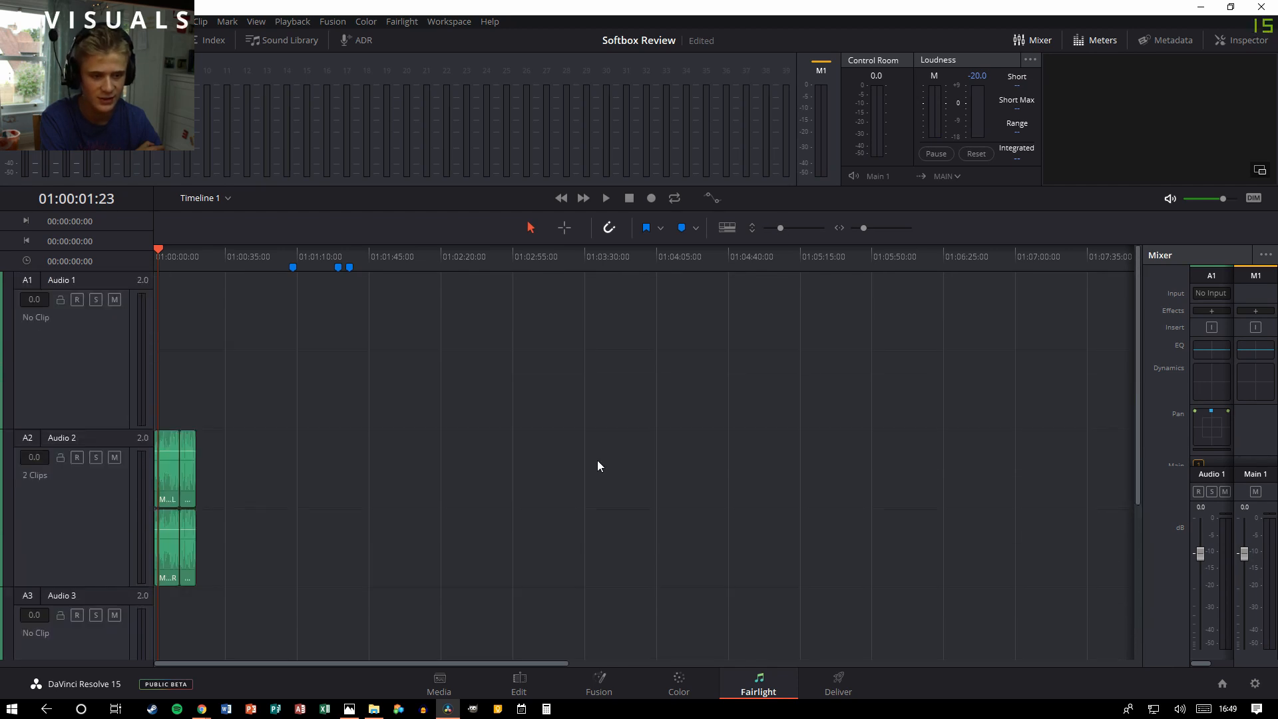
{"action": "left_click_drag", "start_coordinate": [860, 227], "coordinate": [872, 225]}
{"action": "left_click_drag", "start_coordinate": [220, 252], "coordinate": [268, 336]}
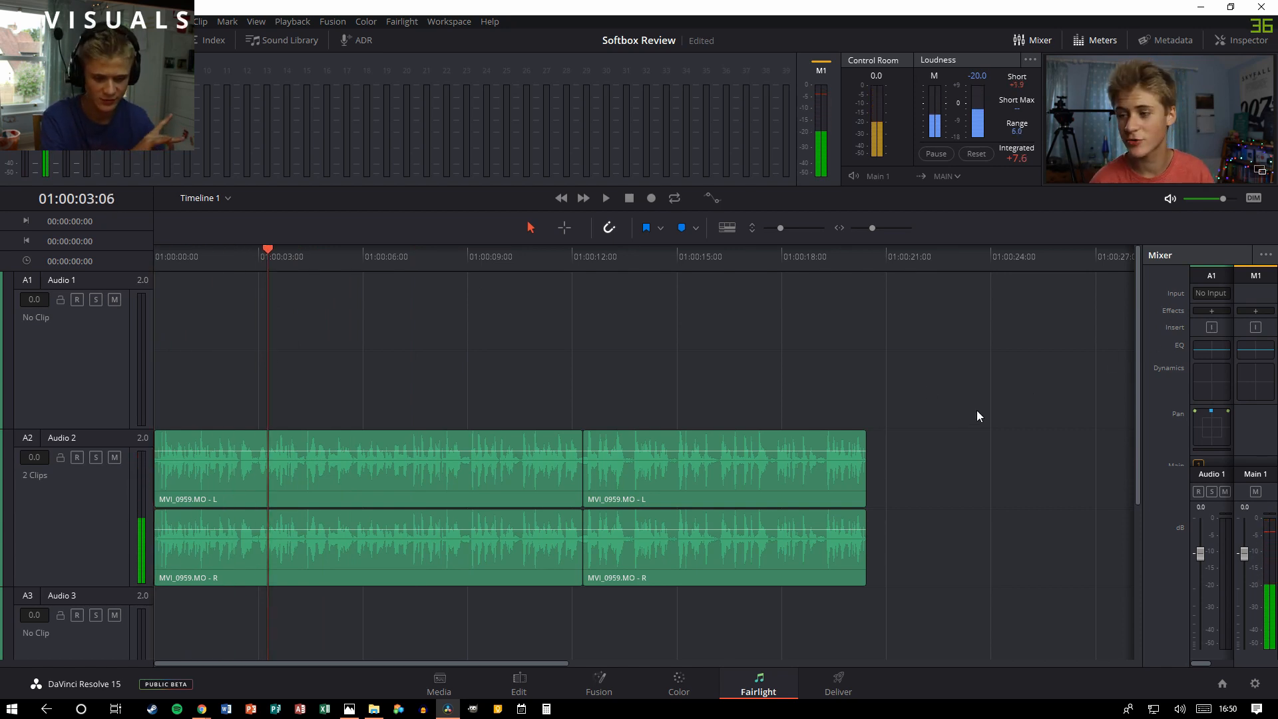
Step: On the Edit page, add Far_Away.mp3 to track A3 at the start of the timeline
{"action": "left_click", "coordinate": [533, 684]}
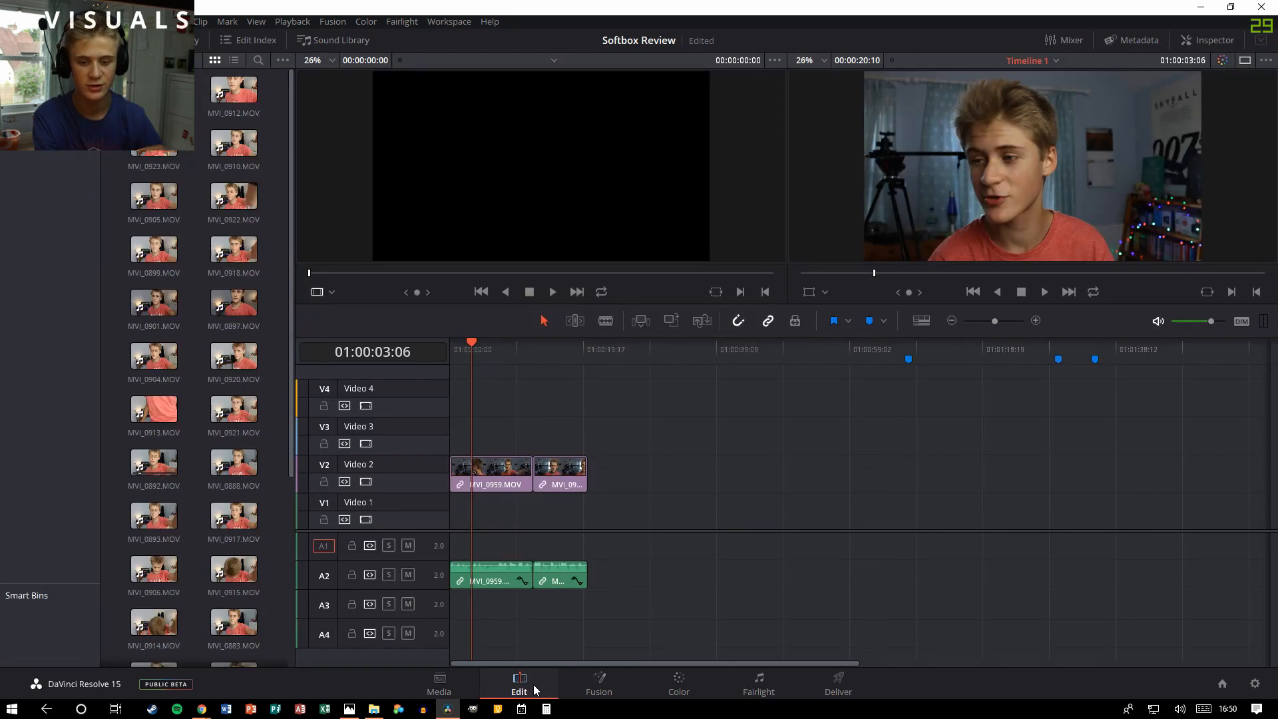
{"action": "scroll", "coordinate": [242, 545], "scroll_direction": "down", "scroll_amount": 1}
{"action": "left_click_drag", "start_coordinate": [227, 619], "coordinate": [415, 580]}
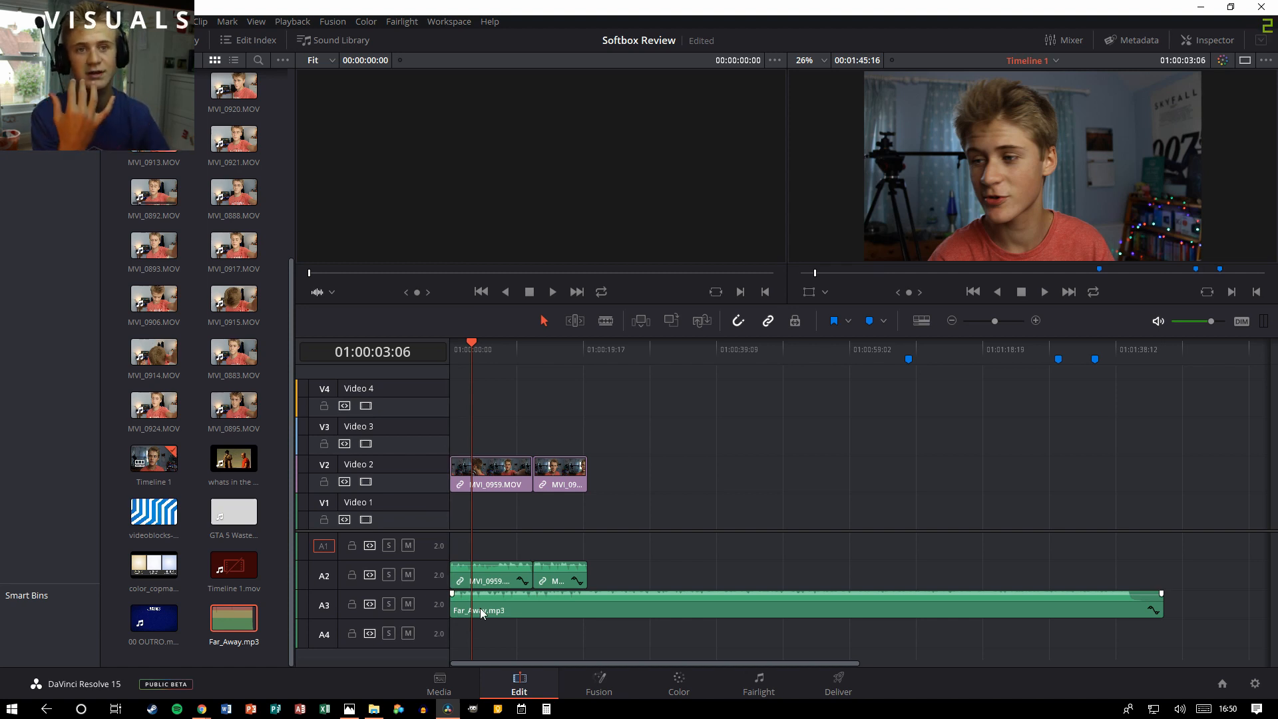
{"action": "left_click", "coordinate": [482, 613]}
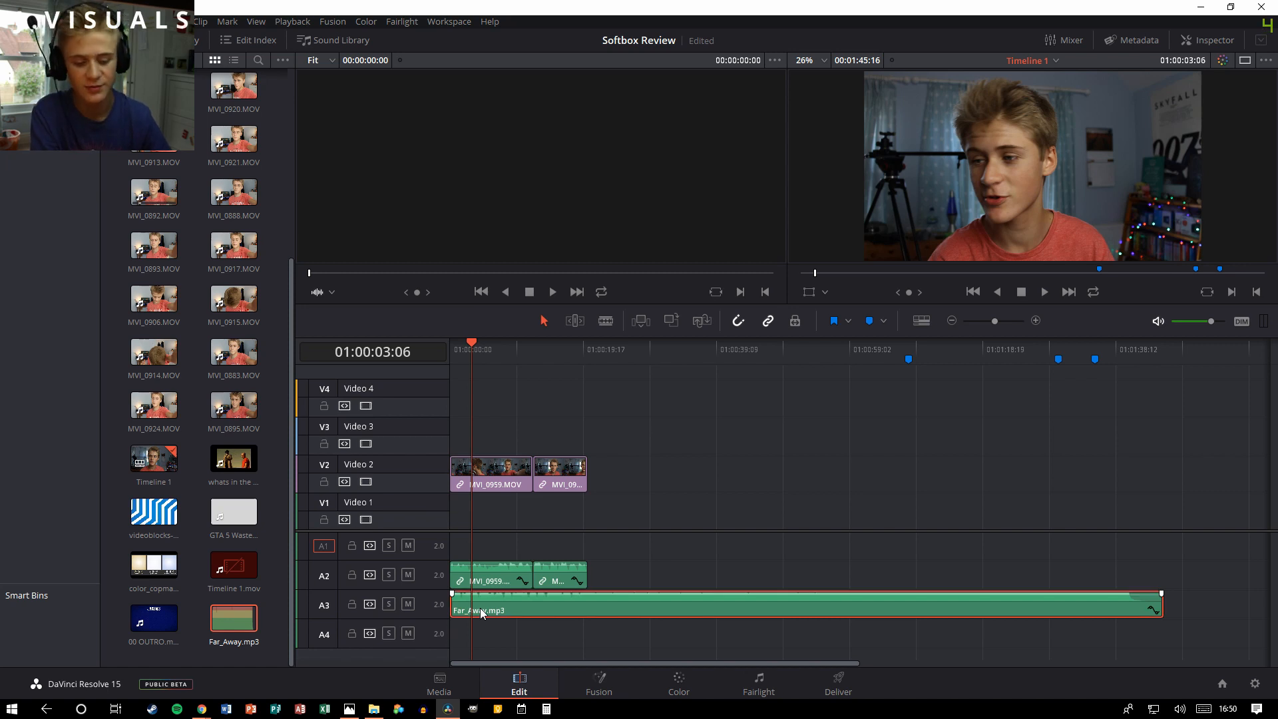
Step: Return to Fairlight, move the playhead to the timeline start and widen the Mixer to show all four audio tracks
{"action": "left_click", "coordinate": [728, 679]}
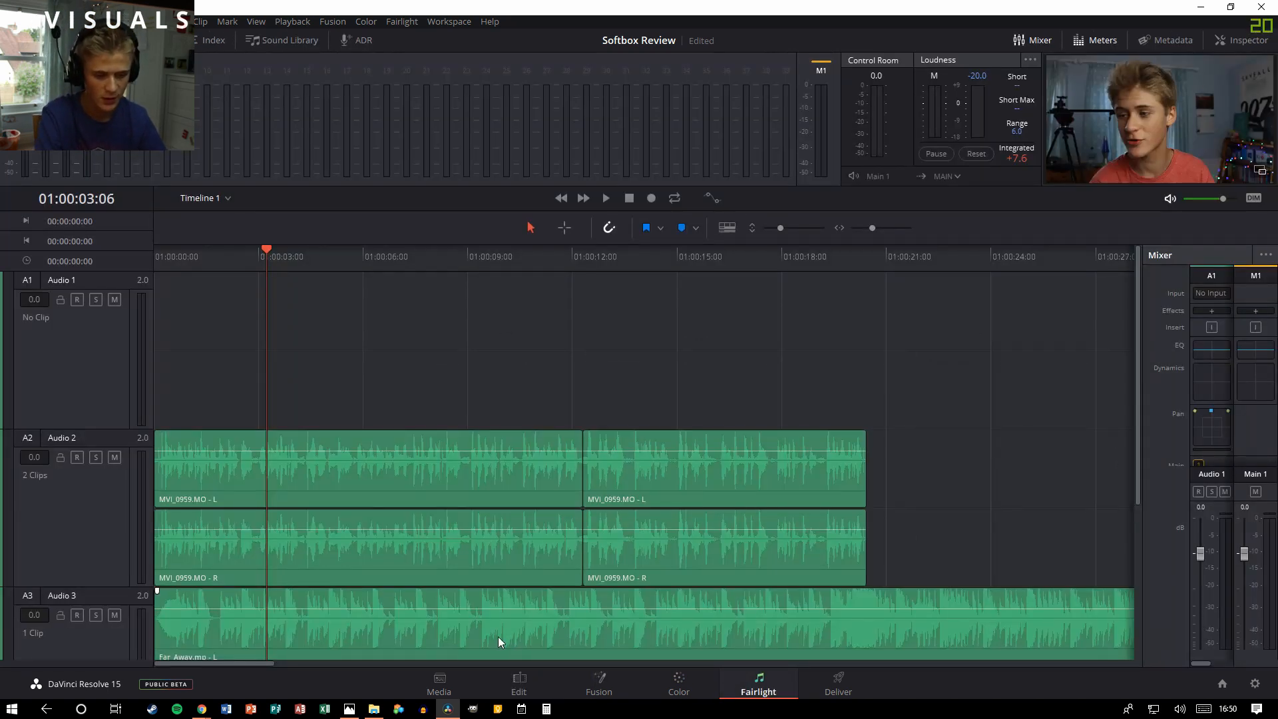
{"action": "scroll", "coordinate": [837, 373], "scroll_direction": "down", "scroll_amount": 2}
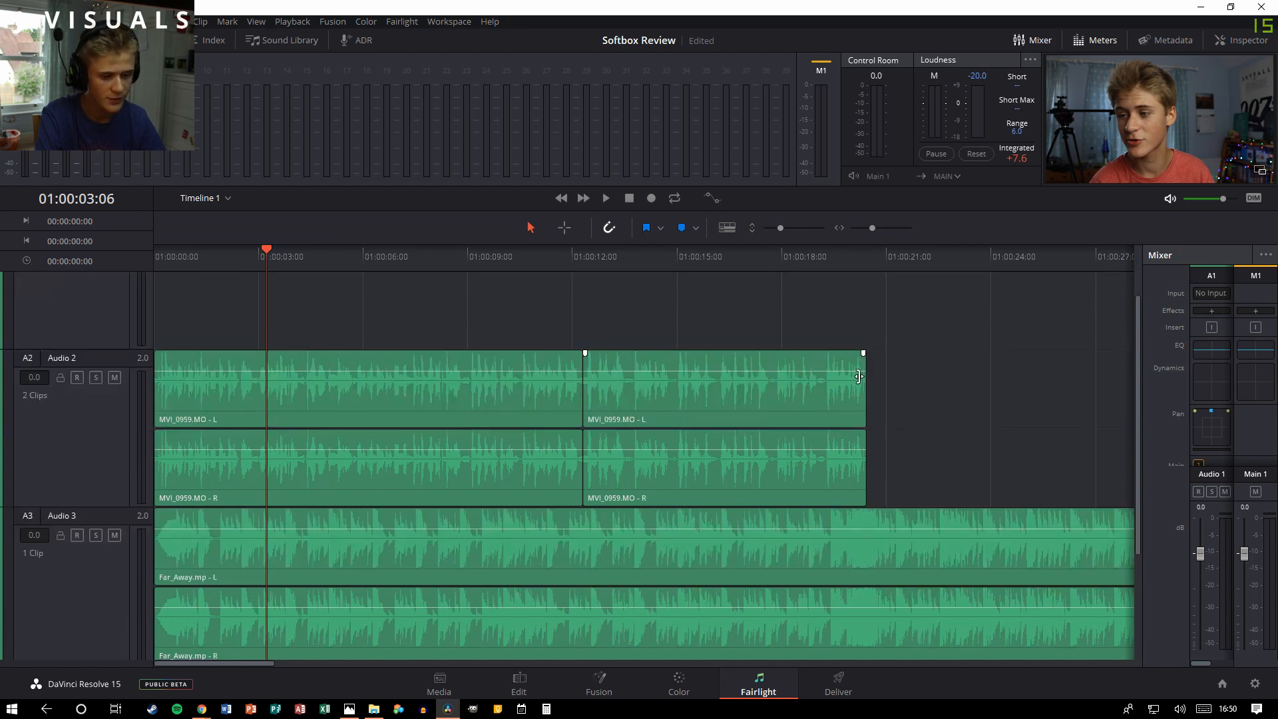
{"action": "left_click_drag", "start_coordinate": [270, 250], "coordinate": [141, 266]}
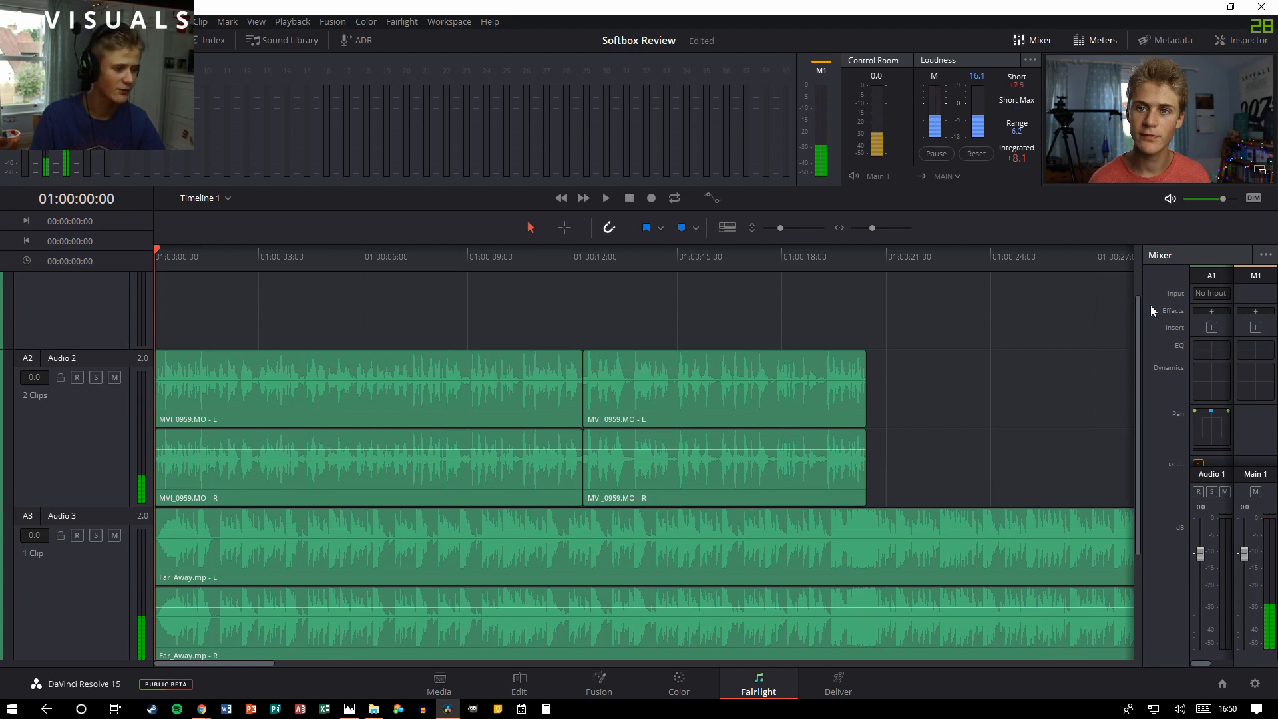
{"action": "left_click_drag", "start_coordinate": [1140, 299], "coordinate": [996, 325]}
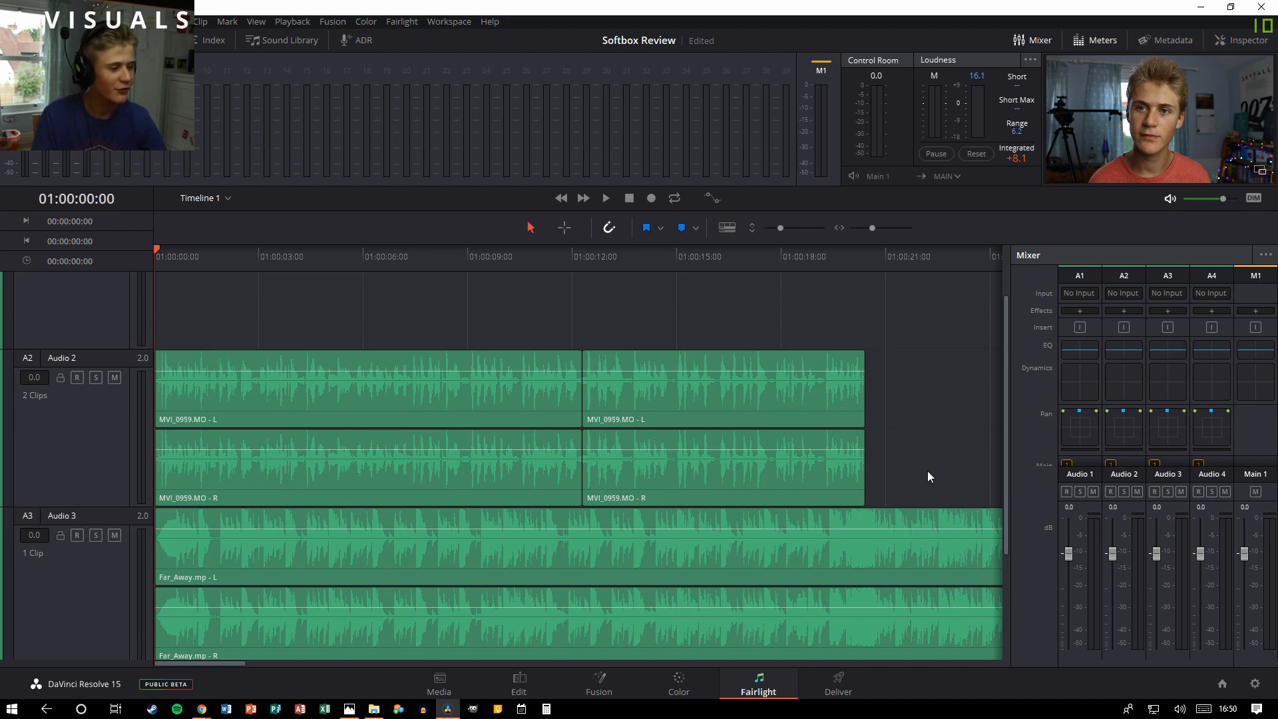
{"action": "scroll", "coordinate": [937, 458], "scroll_direction": "up", "scroll_amount": 2}
{"action": "scroll", "coordinate": [935, 463], "scroll_direction": "down", "scroll_amount": 2}
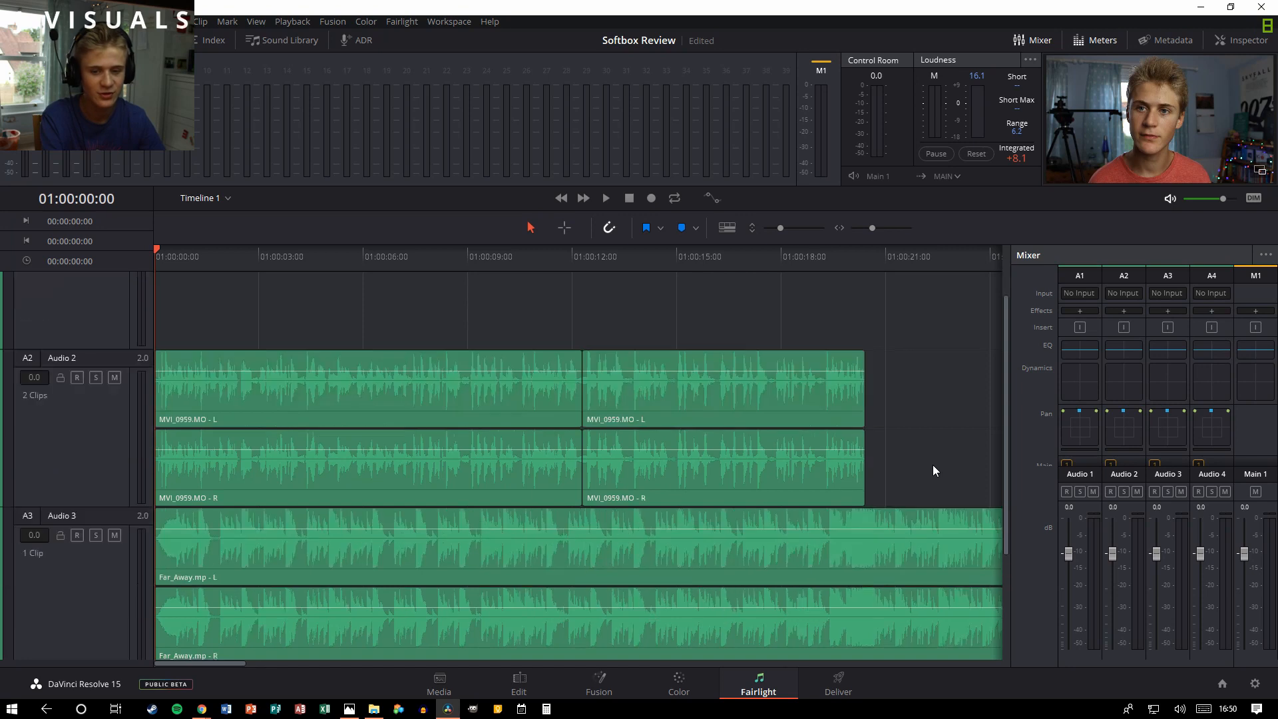
{"action": "scroll", "coordinate": [933, 464], "scroll_direction": "down", "scroll_amount": 2}
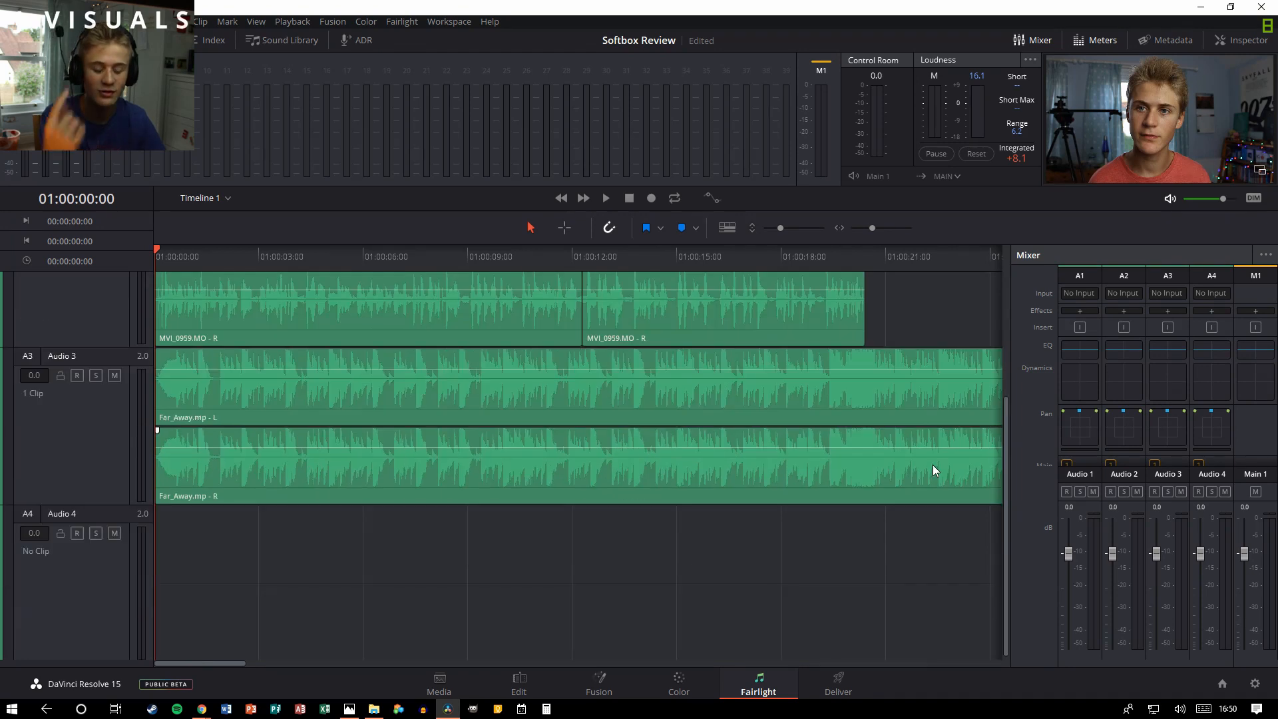
Step: During playback in Fairlight, set the Audio 2 fader to -2.0 dB and the Audio 3 fader to -25 dB
{"action": "left_click", "coordinate": [536, 679]}
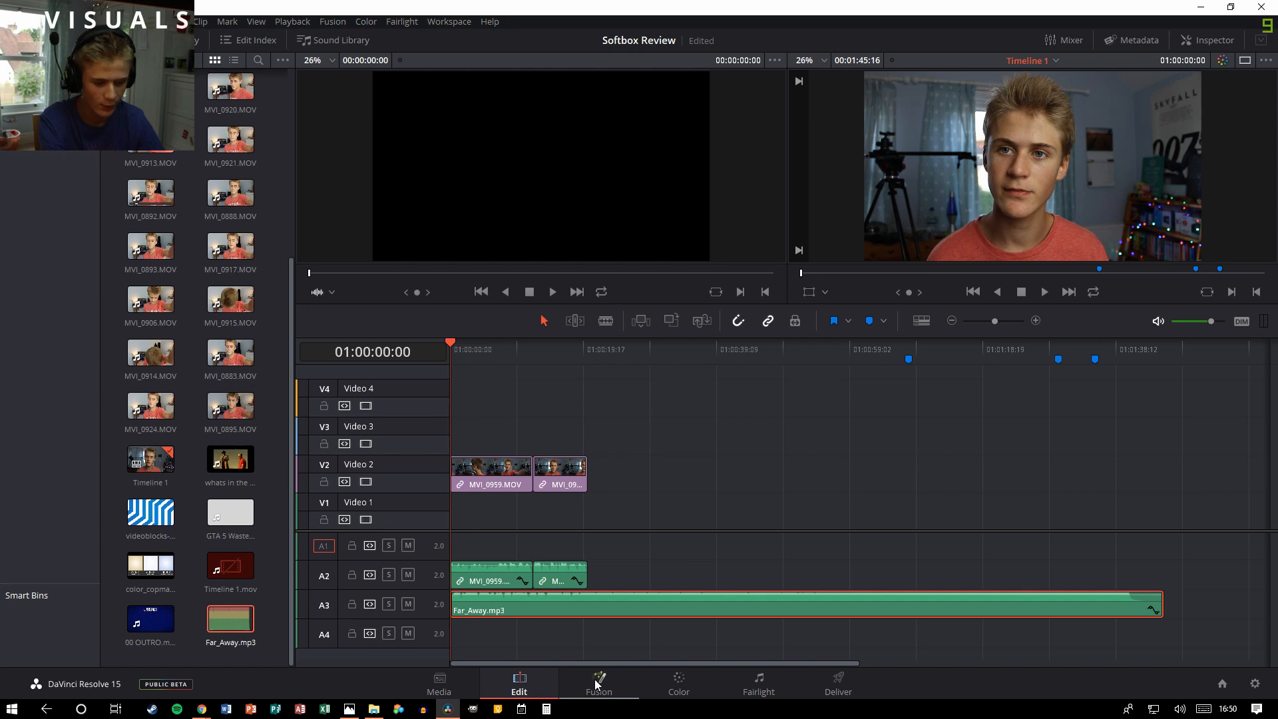
{"action": "left_click", "coordinate": [737, 692]}
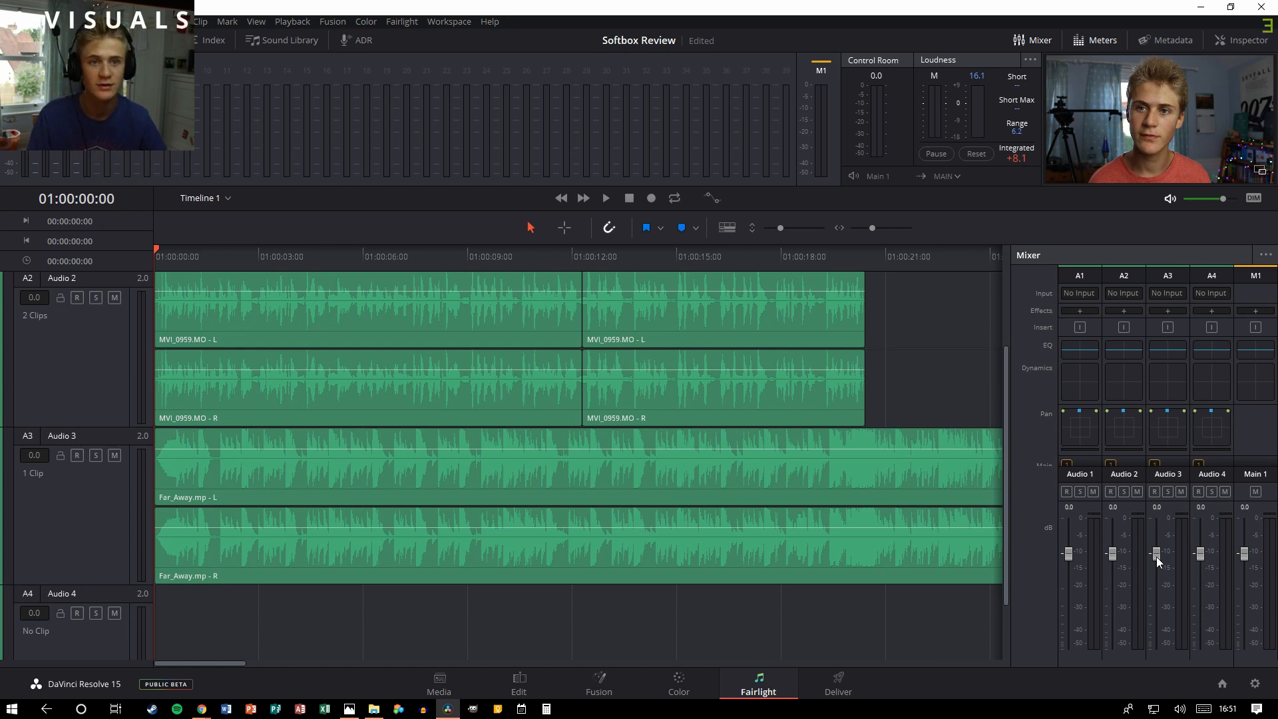
{"action": "key", "text": "space"}
{"action": "left_click_drag", "start_coordinate": [1156, 556], "coordinate": [1163, 605]}
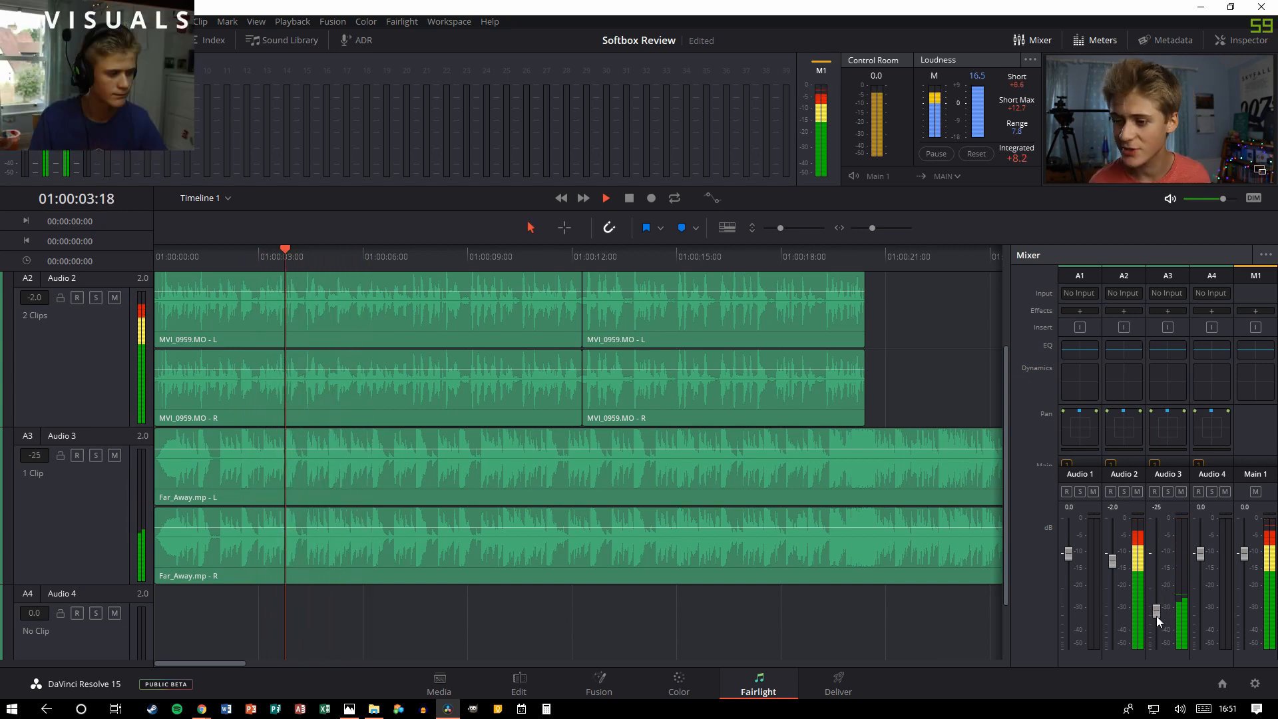
{"action": "key", "text": "space"}
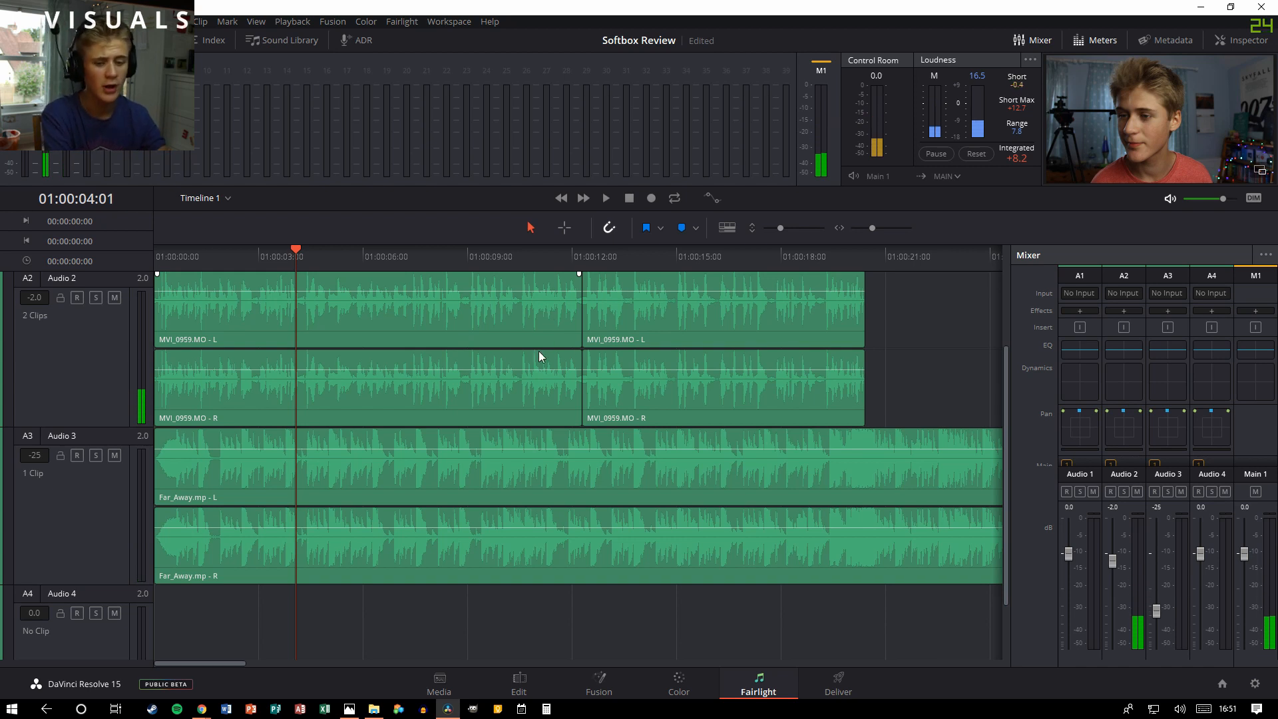
Step: In the equalizer for Audio 3, cut Band 4 to about -8.8 dB at 1 kHz
{"action": "left_click", "coordinate": [523, 467]}
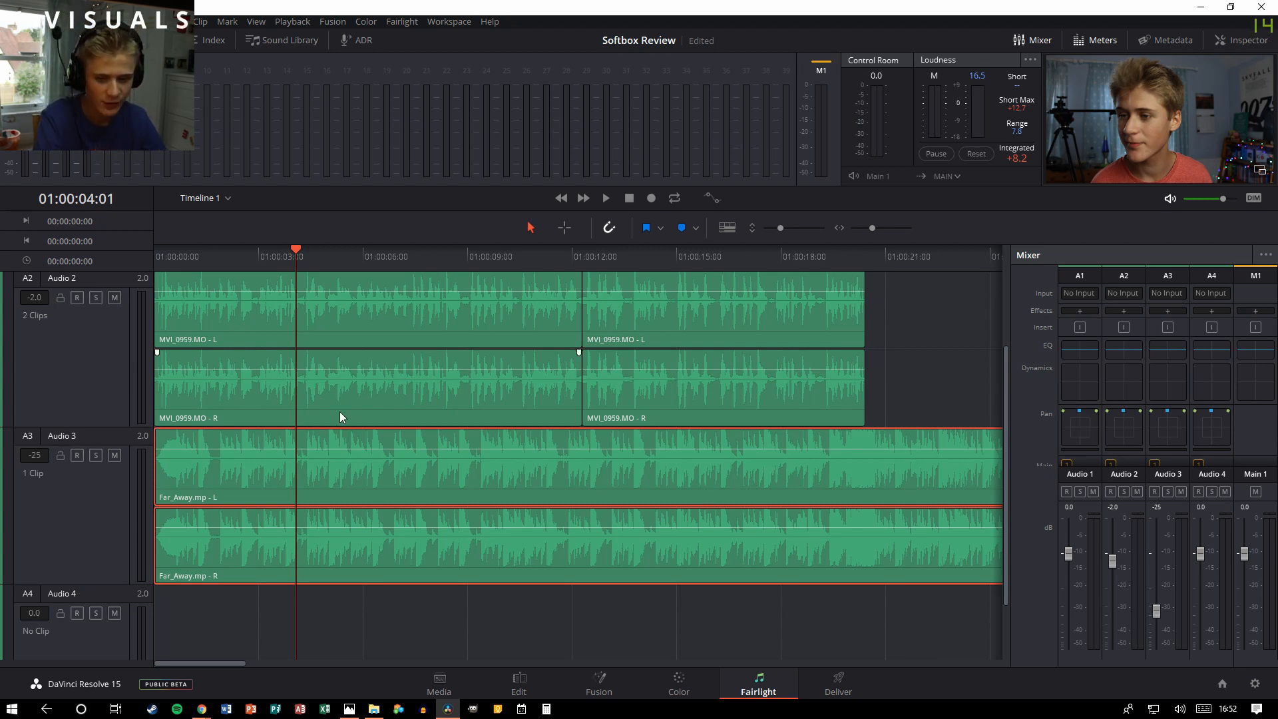
{"action": "double_click", "coordinate": [1165, 351]}
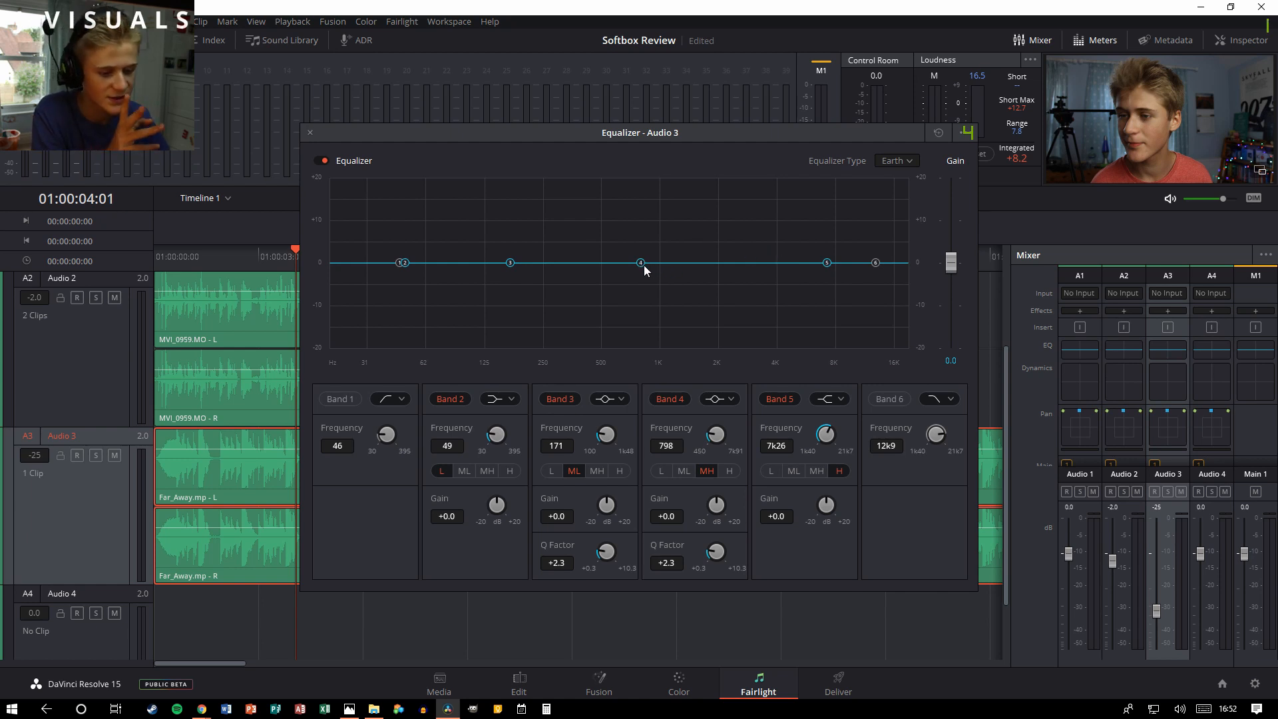
{"action": "left_click_drag", "start_coordinate": [643, 263], "coordinate": [661, 305]}
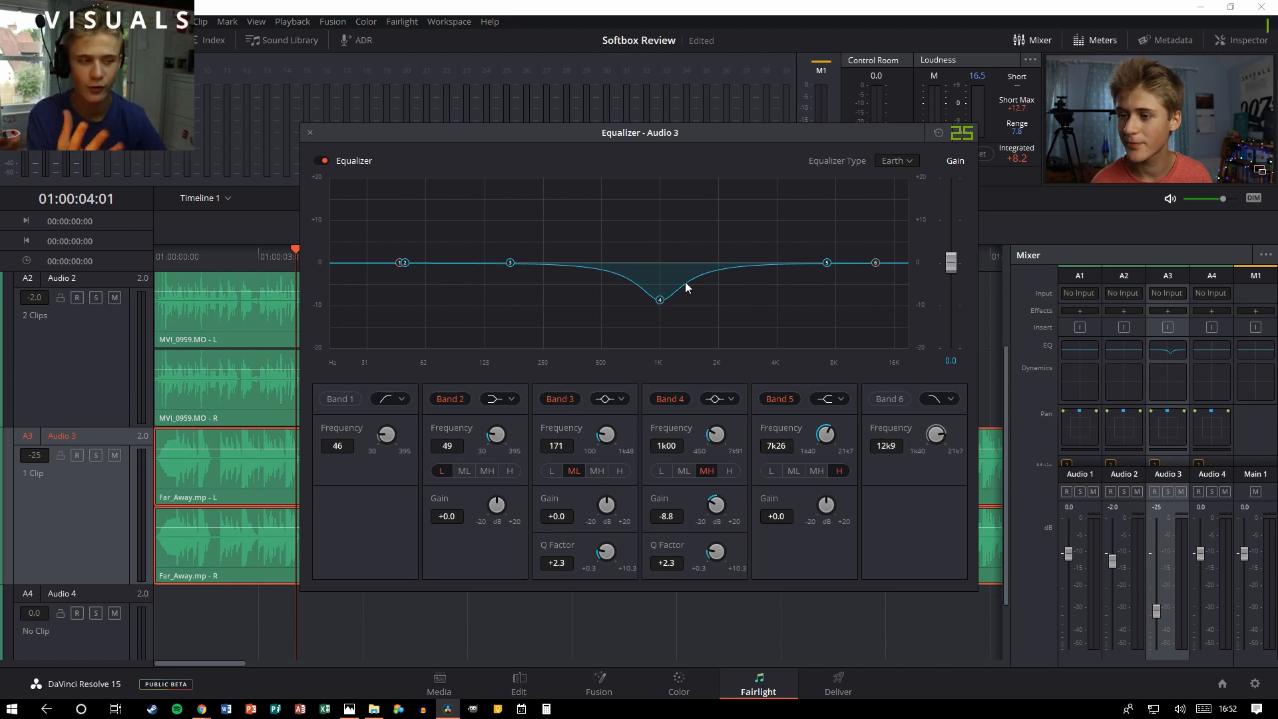
{"action": "left_click", "coordinate": [310, 132]}
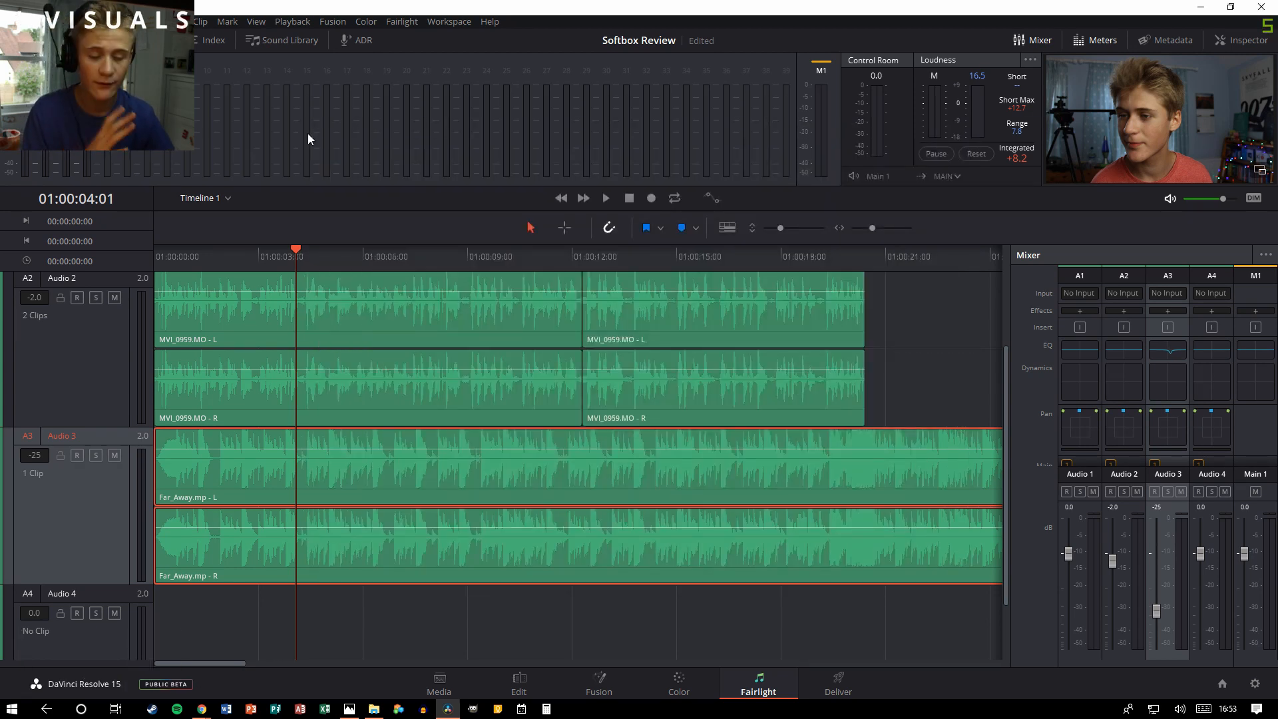
Step: Play the mix from the timeline start and raise the Audio 3 fader to -19 dB
{"action": "left_click_drag", "start_coordinate": [297, 249], "coordinate": [143, 253]}
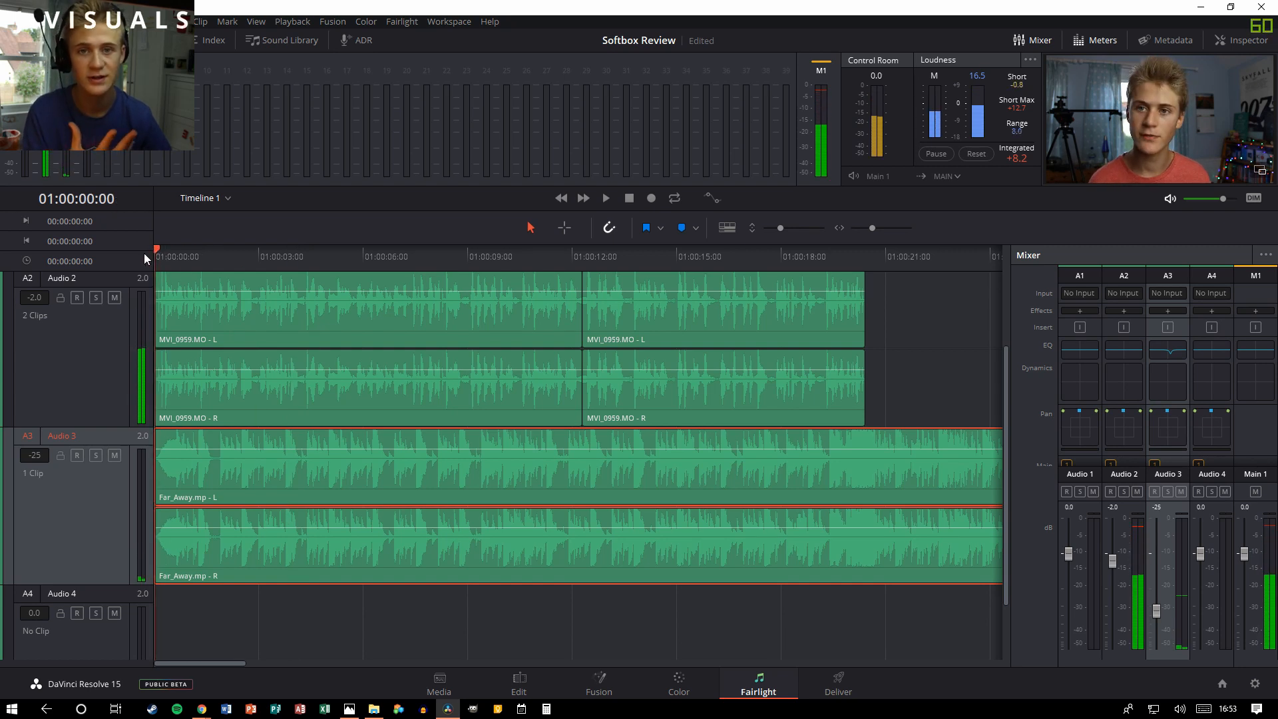
{"action": "key", "text": "space"}
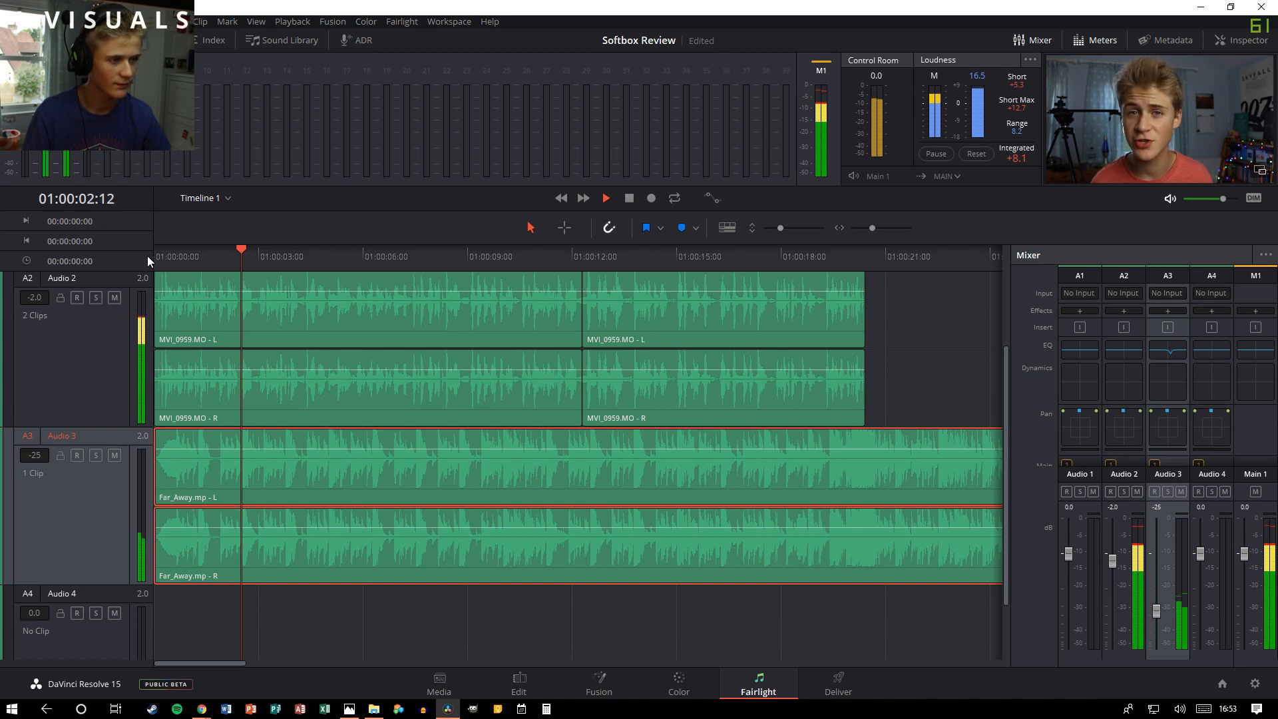
{"action": "key", "text": "space"}
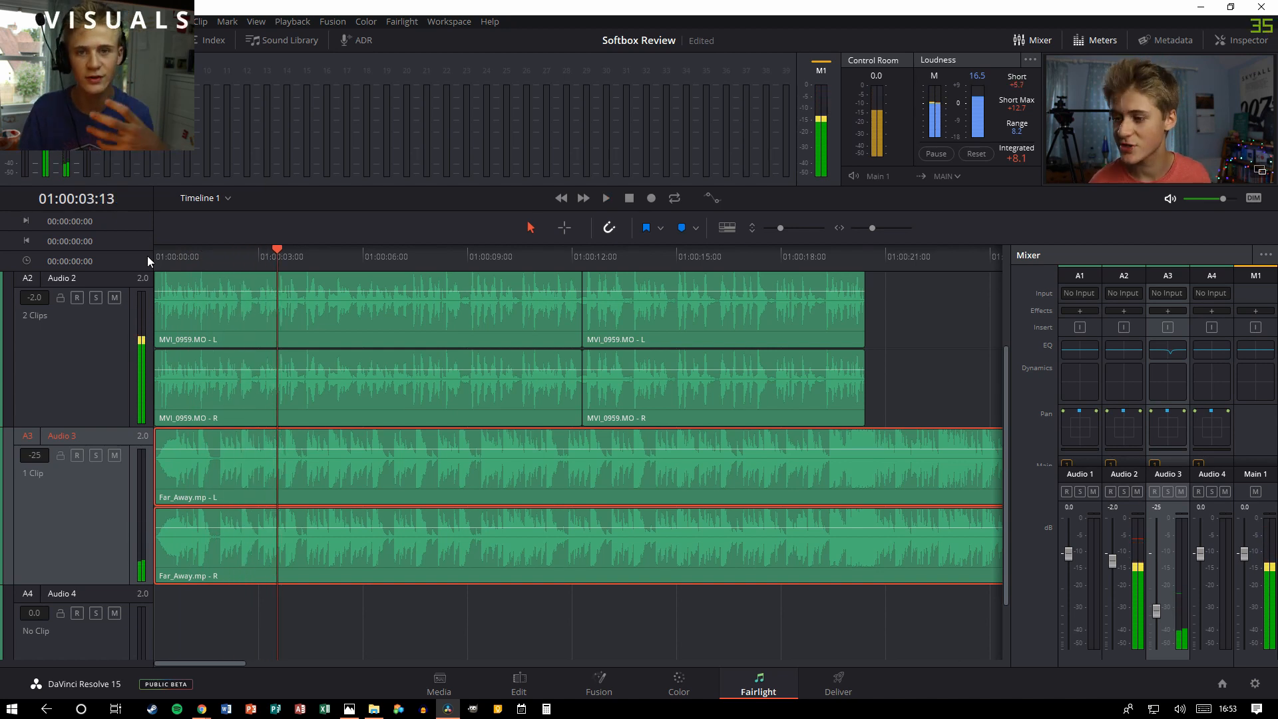
{"action": "key", "text": "space"}
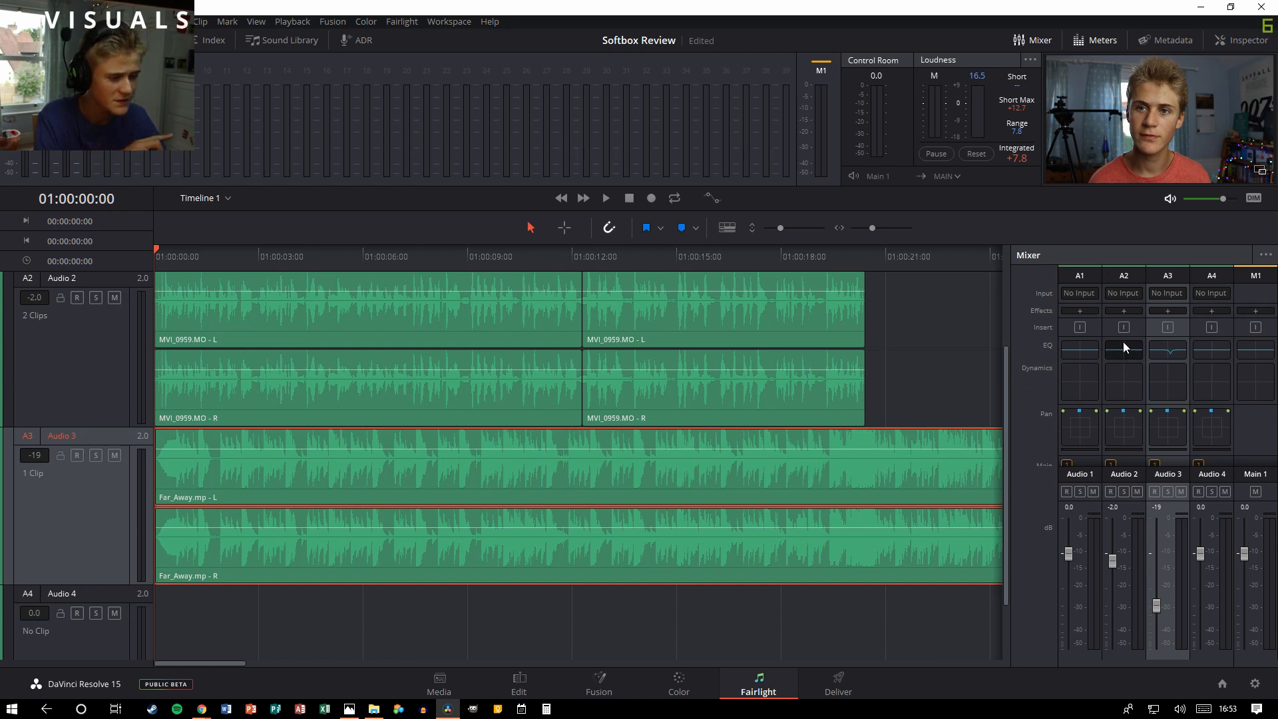
Step: Enable the compressor on Audio 2 and set its threshold to -25.8 dB and ratio to 3.3:1 during playback
{"action": "double_click", "coordinate": [1123, 379]}
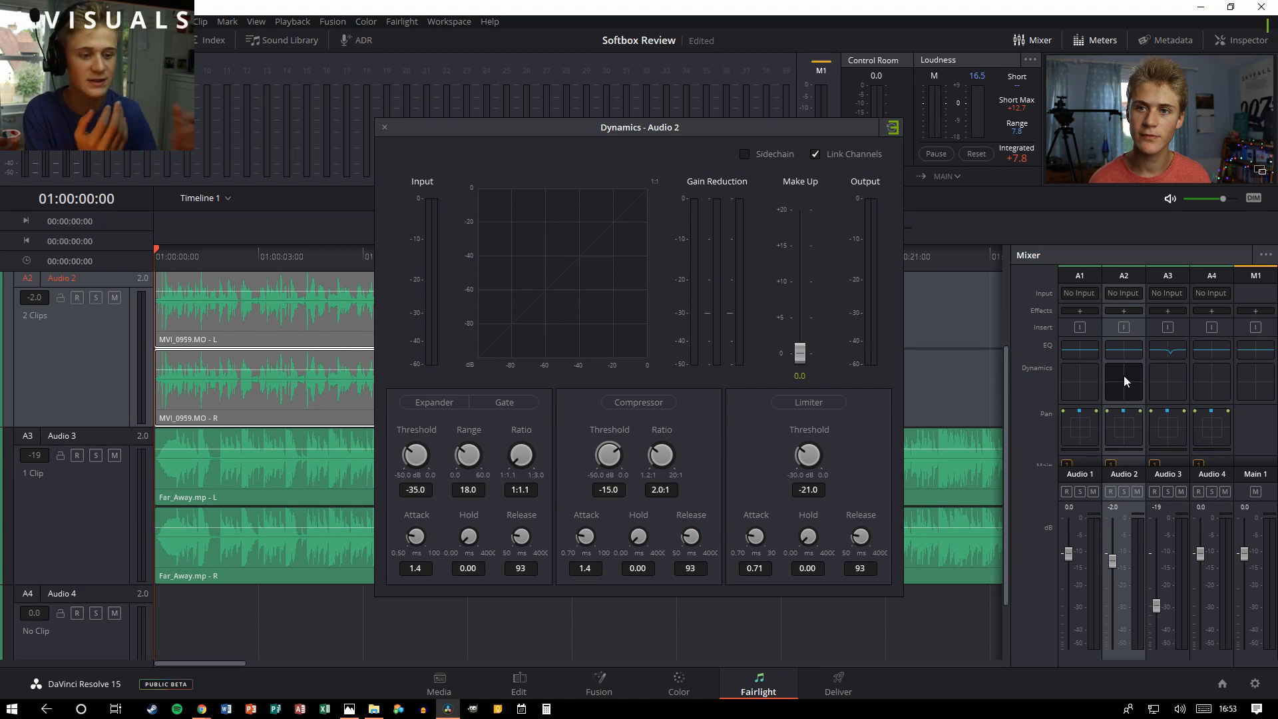
{"action": "left_click", "coordinate": [638, 403]}
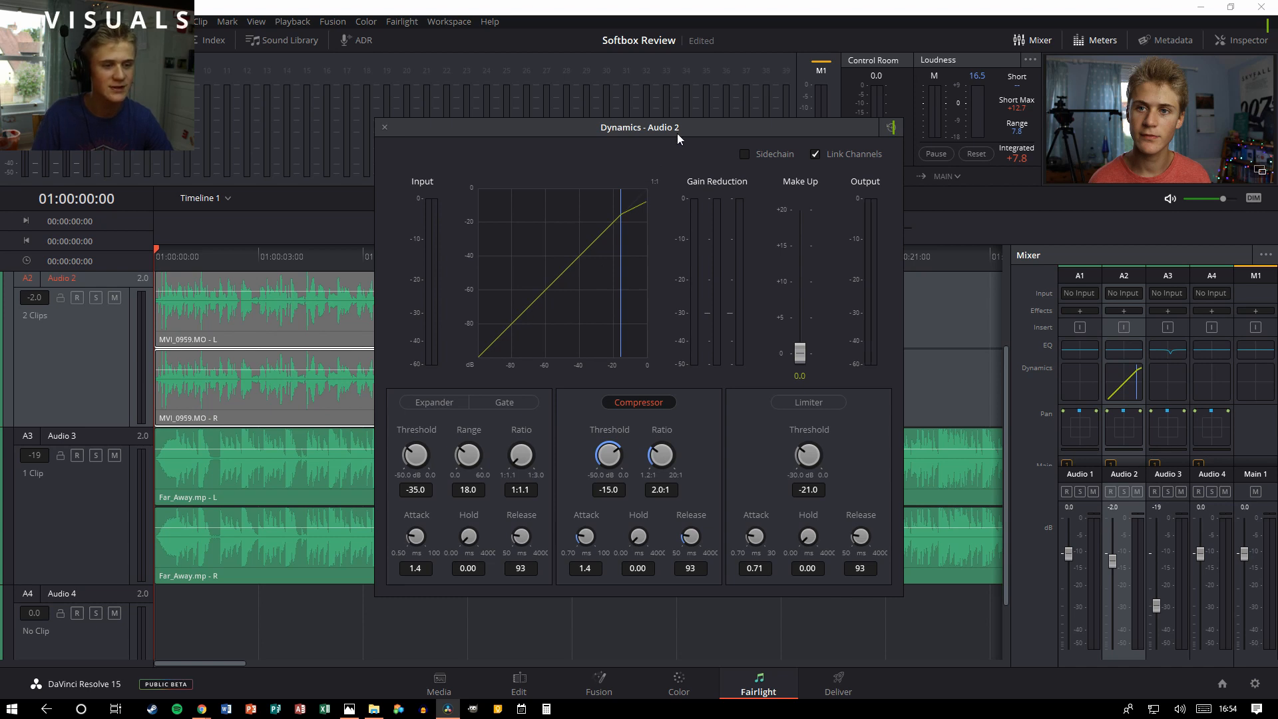
{"action": "left_click_drag", "start_coordinate": [689, 127], "coordinate": [932, 102]}
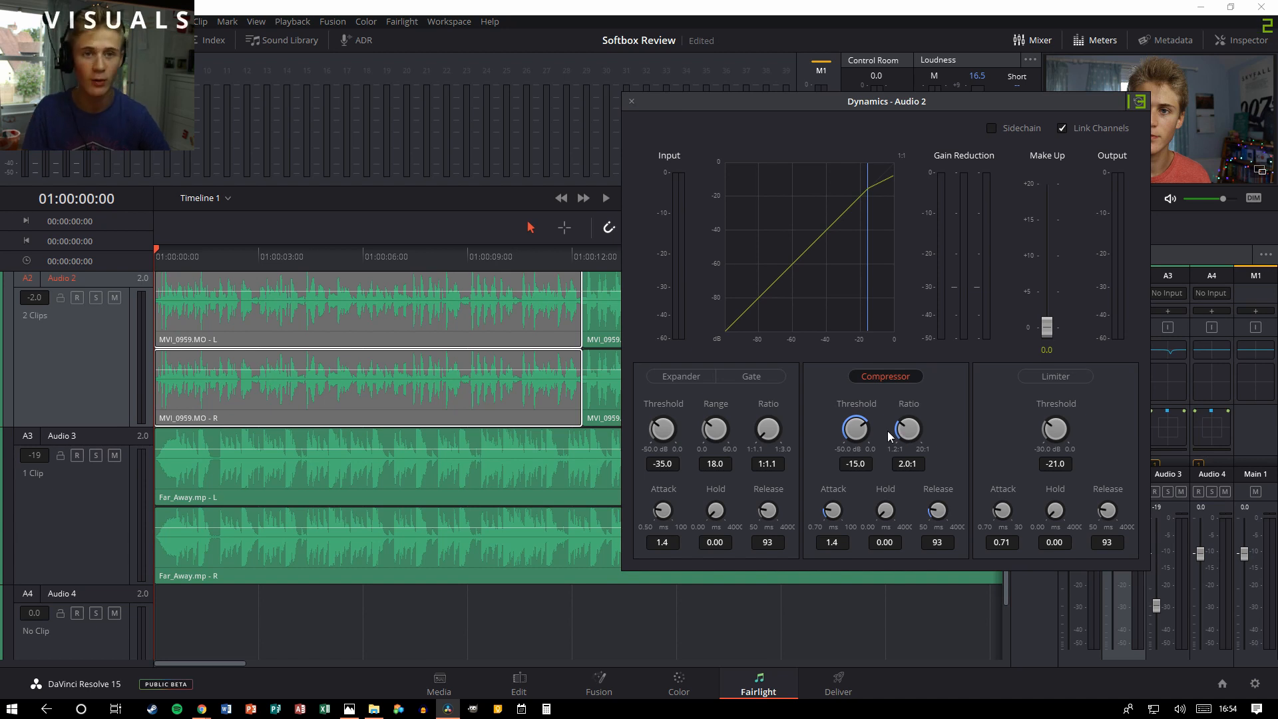
{"action": "left_click_drag", "start_coordinate": [868, 430], "coordinate": [858, 427]}
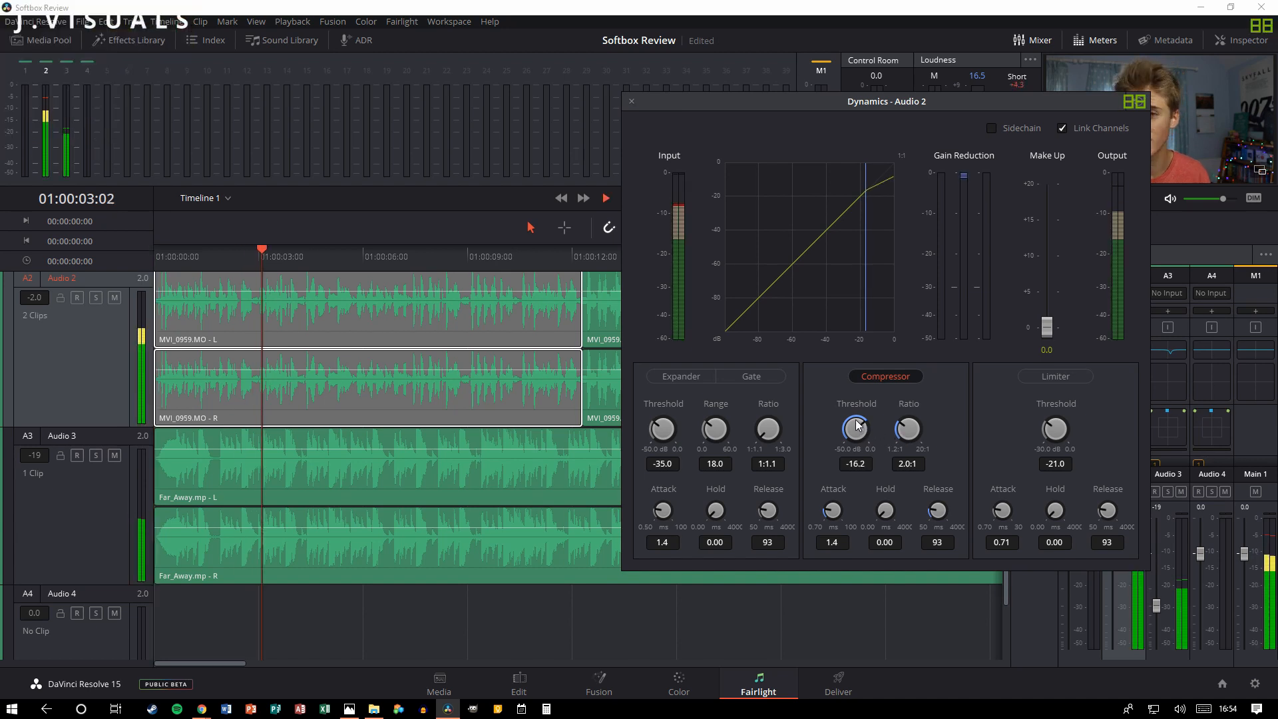
{"action": "left_click_drag", "start_coordinate": [857, 426], "coordinate": [916, 426]}
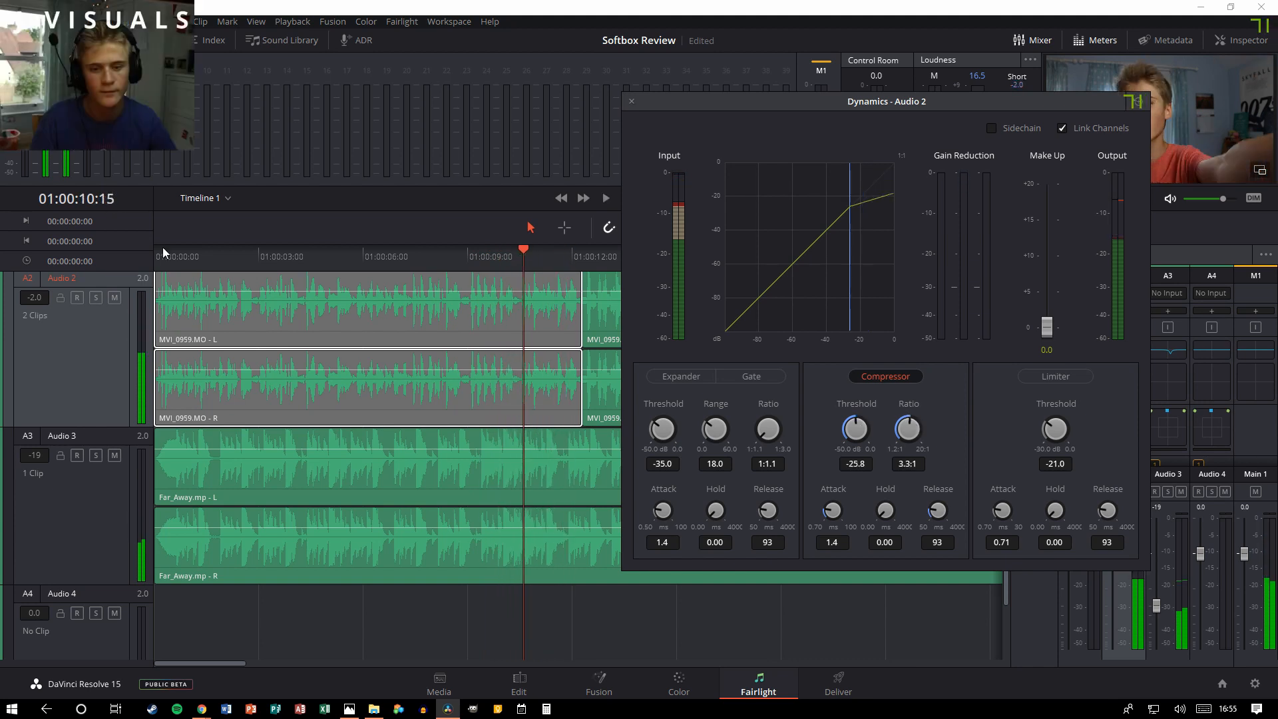
Step: Raise the Audio 2 dynamics make-up gain to 4.9, audition it from the start and return the playhead to the beginning
{"action": "left_click", "coordinate": [158, 254]}
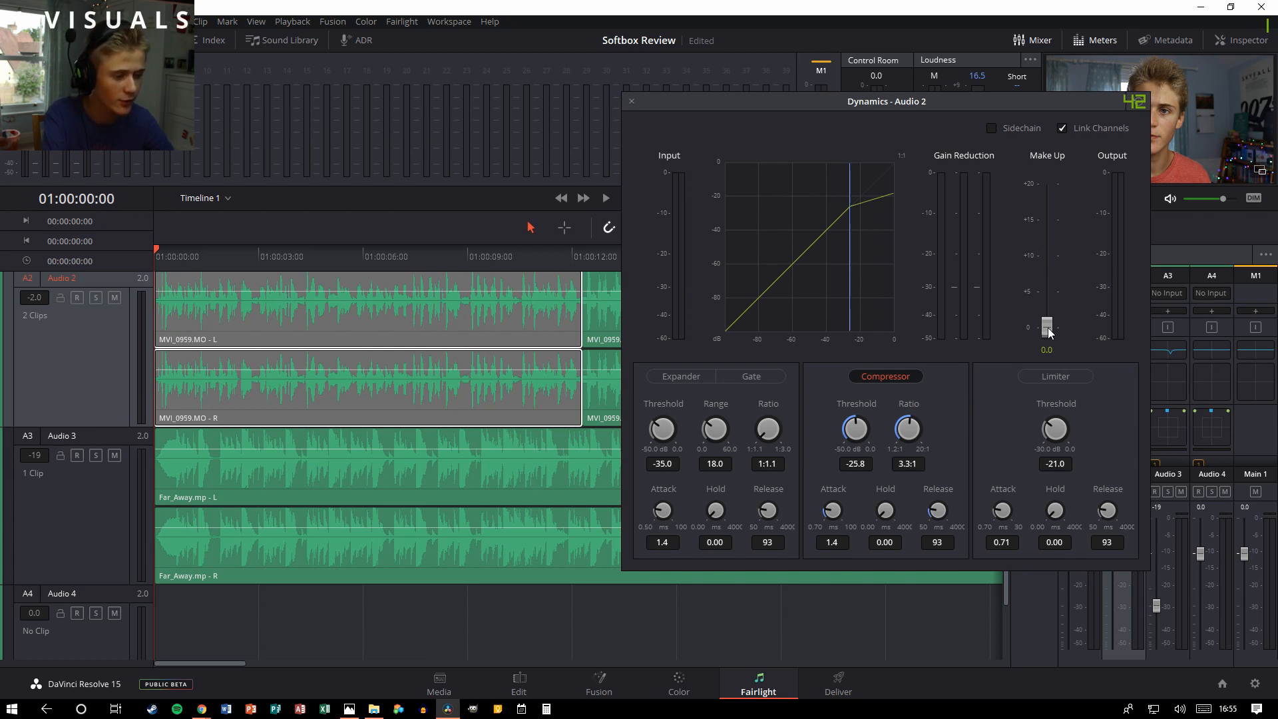
{"action": "left_click_drag", "start_coordinate": [1050, 333], "coordinate": [1046, 268]}
{"action": "key", "text": "space"}
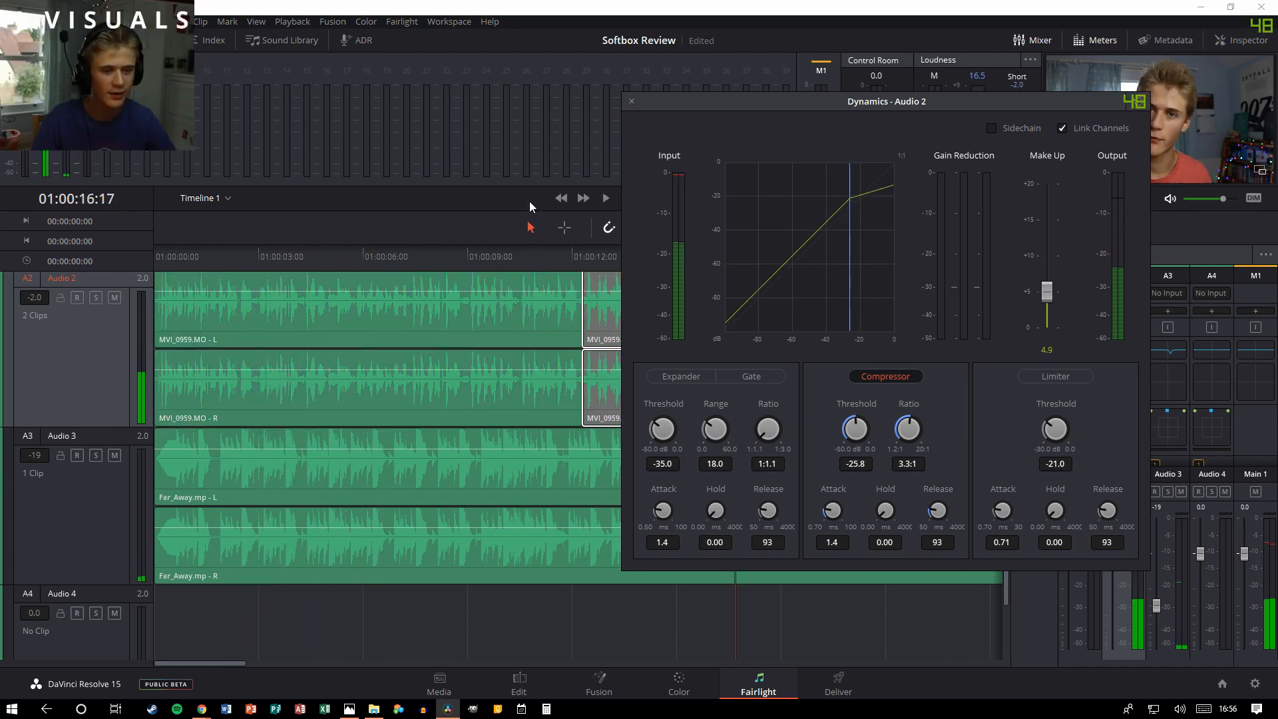
{"action": "left_click", "coordinate": [157, 257]}
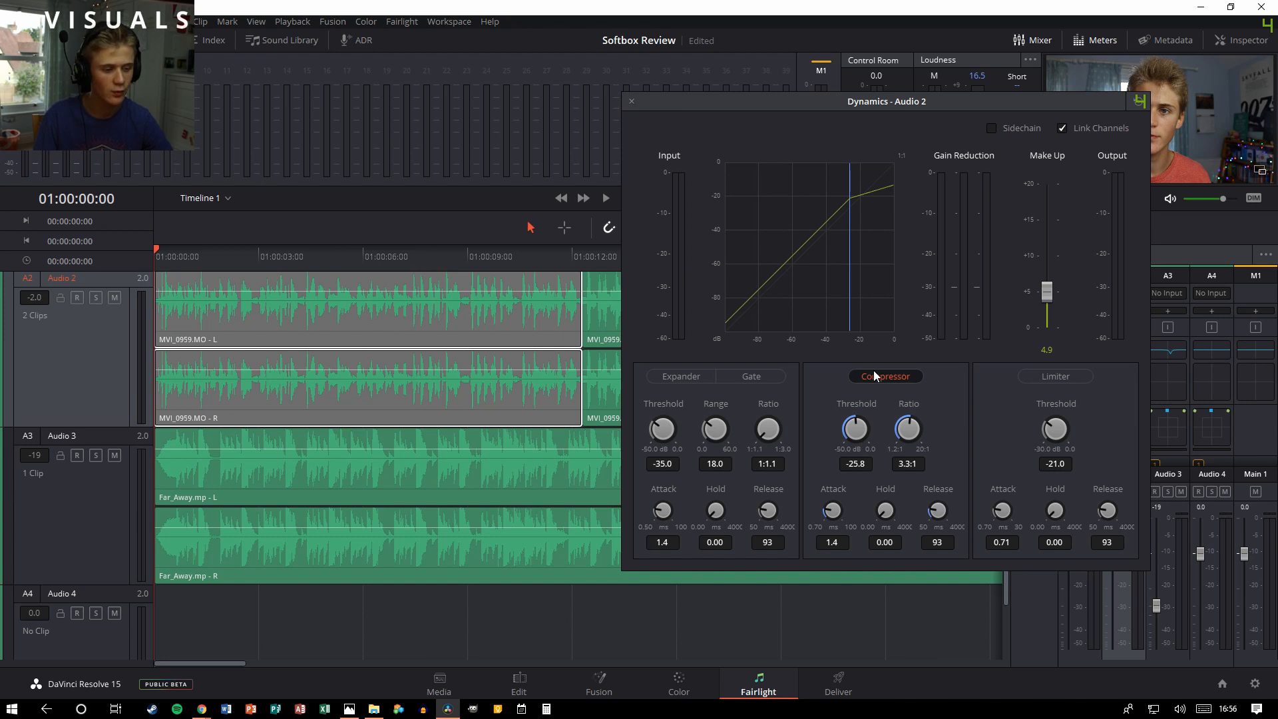
Step: Compare the mix from the timeline start with the Audio 2 compressor on and off, leave it enabled and close the dynamics window
{"action": "key", "text": "space"}
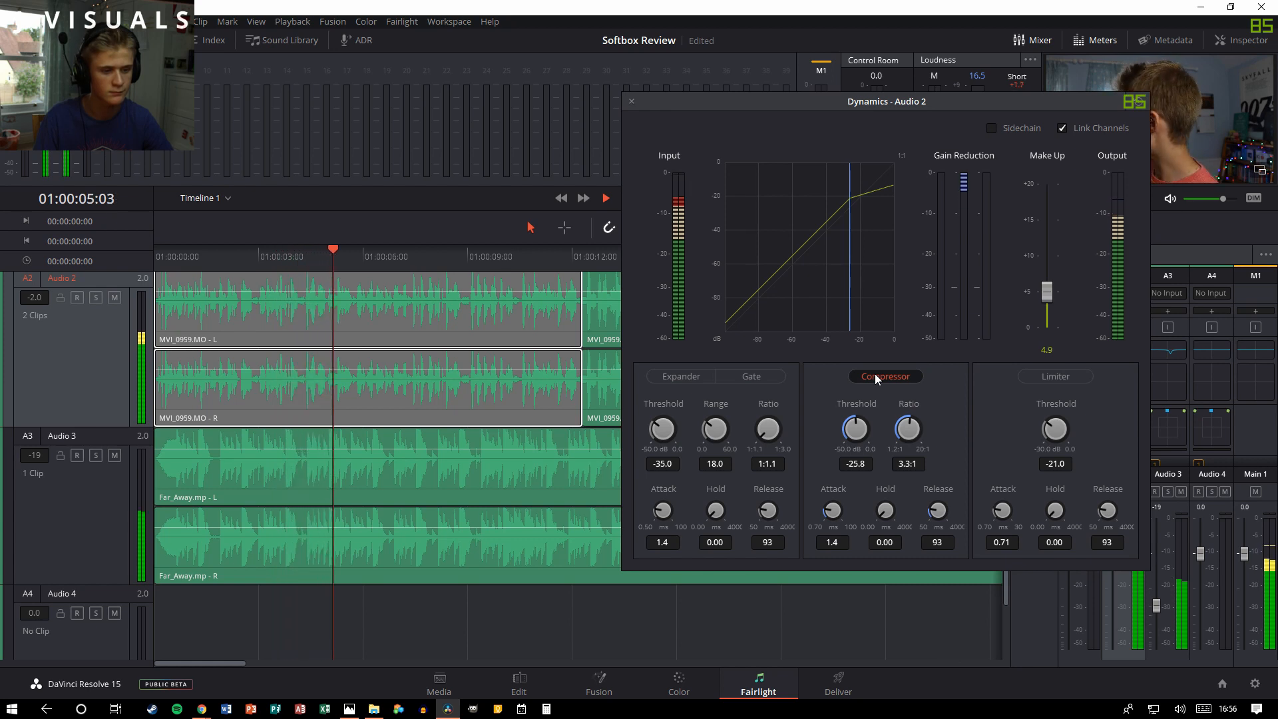
{"action": "key", "text": "space"}
{"action": "left_click", "coordinate": [156, 252]}
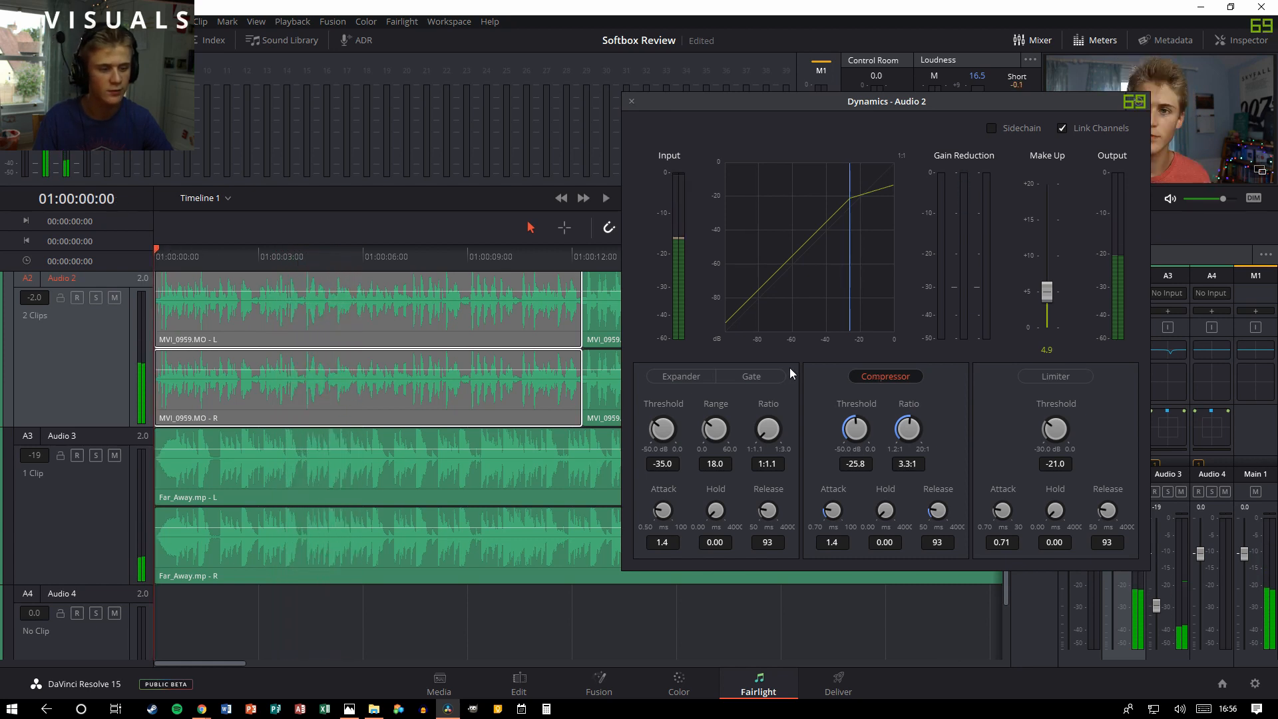
{"action": "left_click", "coordinate": [886, 376]}
{"action": "key", "text": "space"}
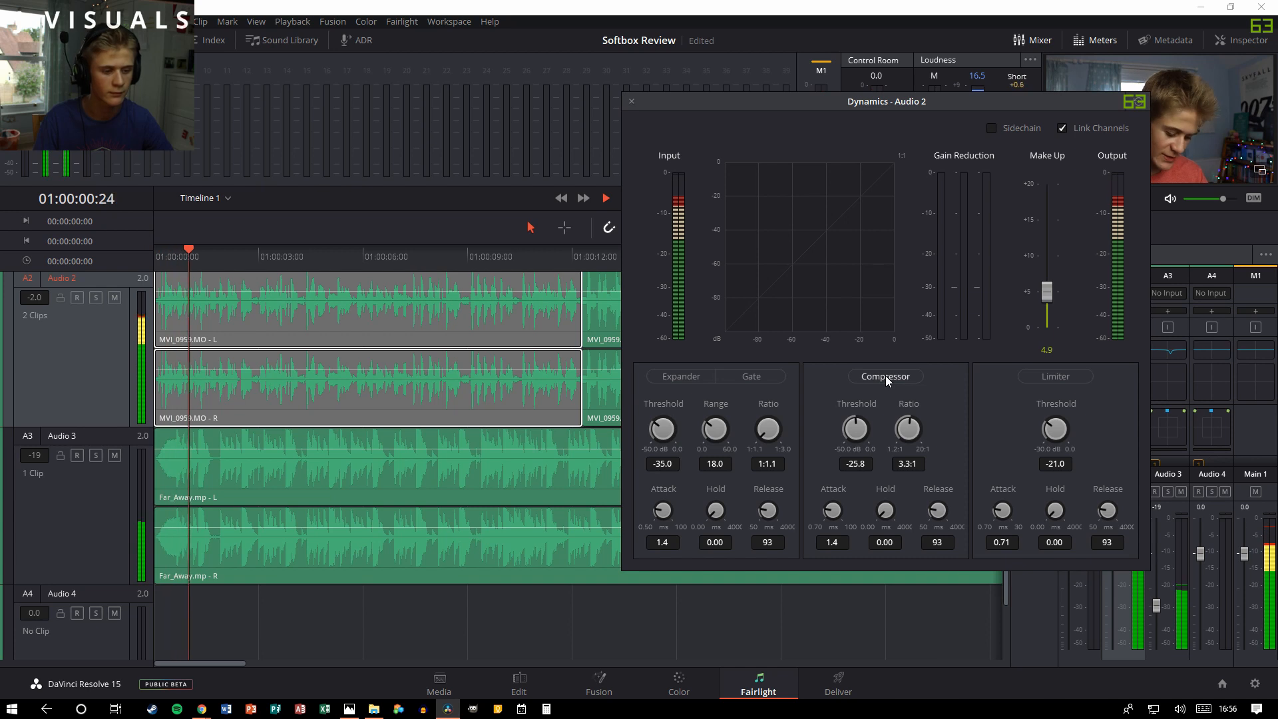
{"action": "left_click", "coordinate": [885, 375]}
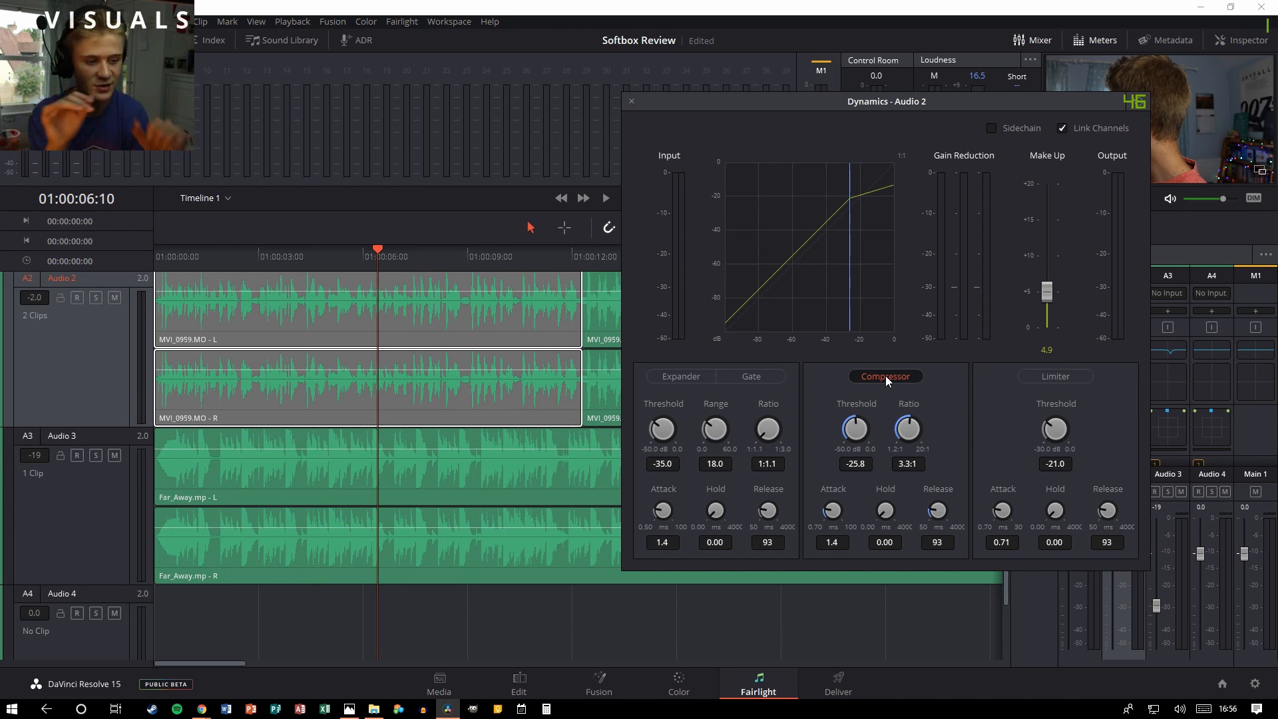
{"action": "left_click", "coordinate": [630, 103]}
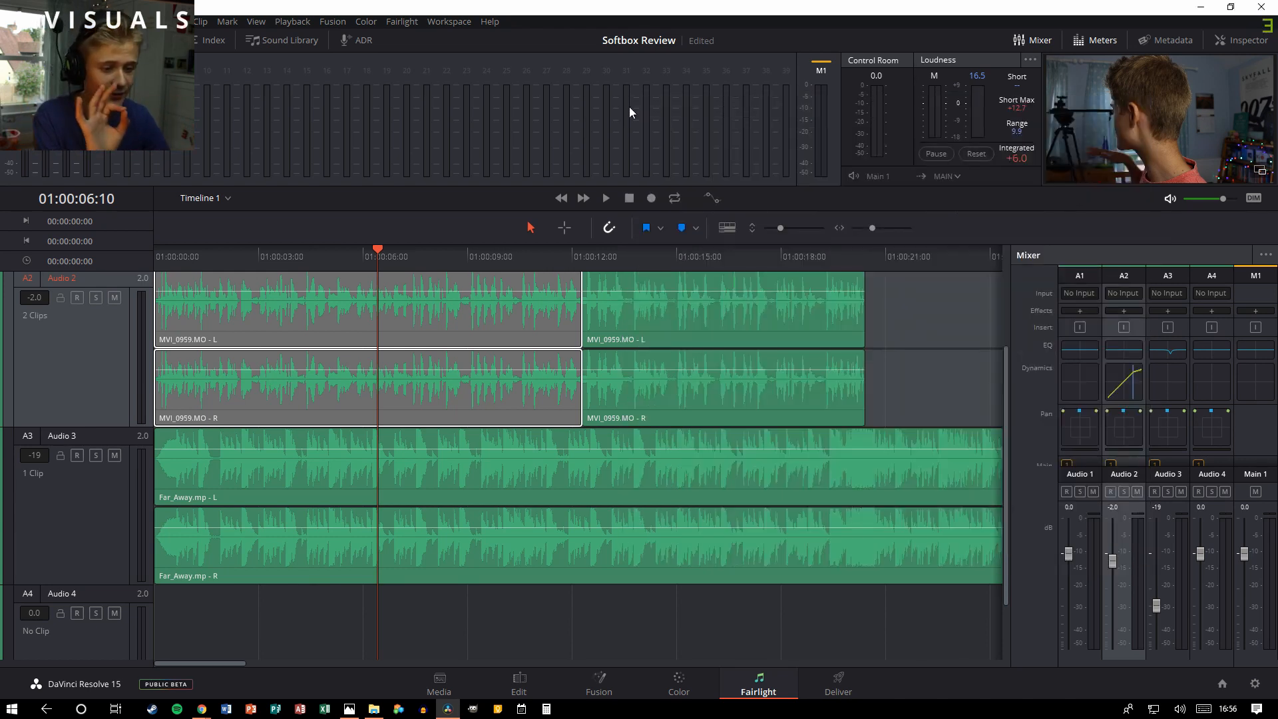
Step: During playback from the start, equalize Audio 2: Band 2 -6.8 dB at 70 Hz, Band 3 -1.1 dB at 156 Hz, Band 5 +5.2 dB at 5.29 kHz
{"action": "left_click_drag", "start_coordinate": [378, 249], "coordinate": [133, 277]}
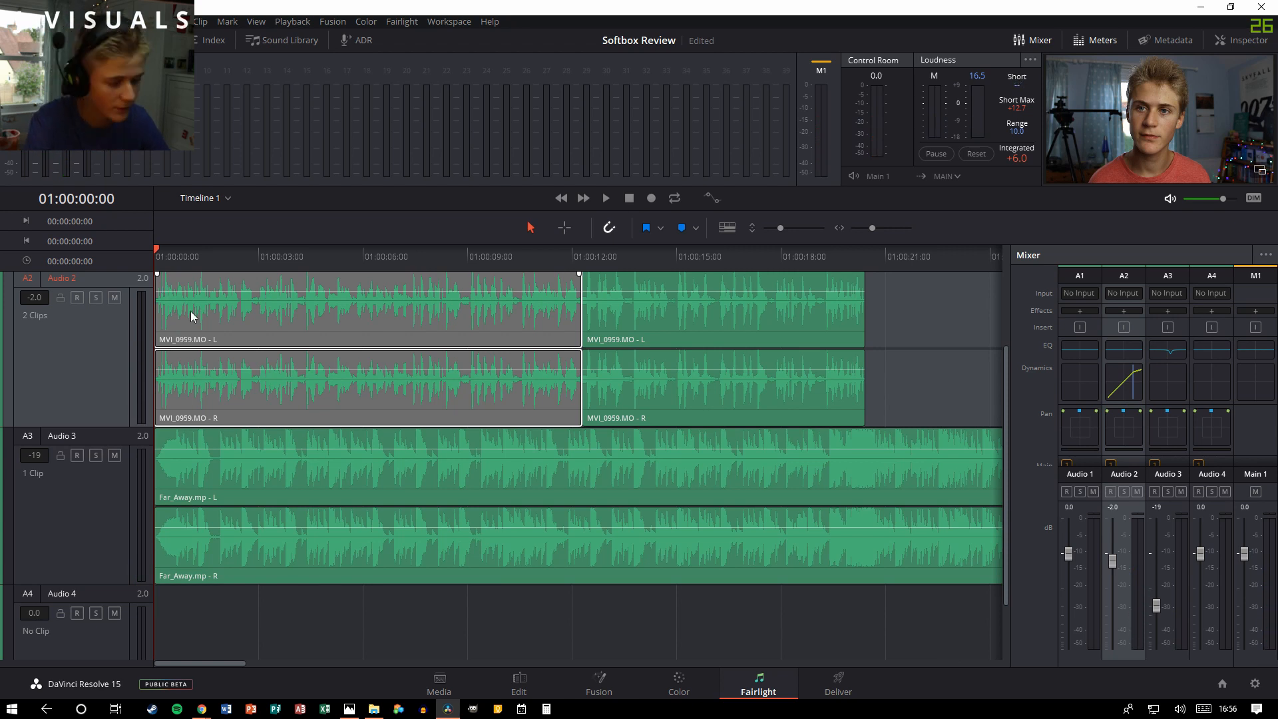
{"action": "double_click", "coordinate": [1123, 350]}
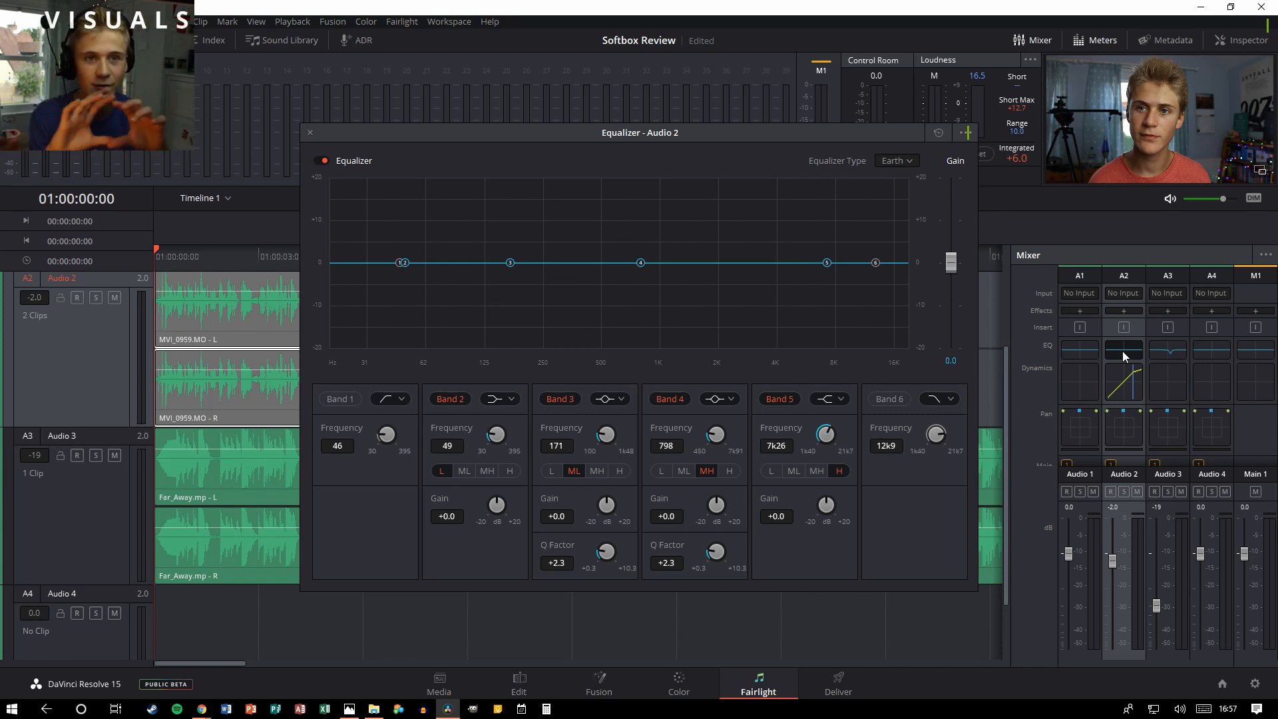
{"action": "left_click", "coordinate": [1122, 351]}
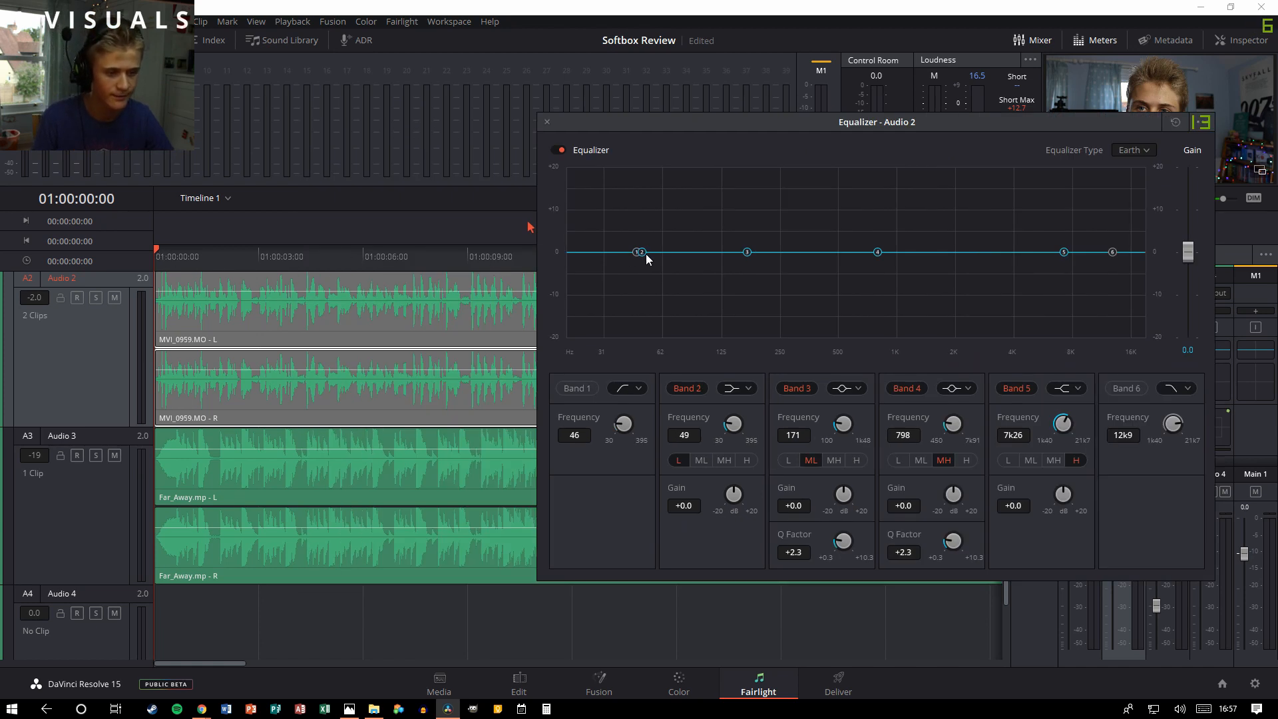
{"action": "key", "text": "space"}
{"action": "left_click_drag", "start_coordinate": [645, 254], "coordinate": [672, 291]}
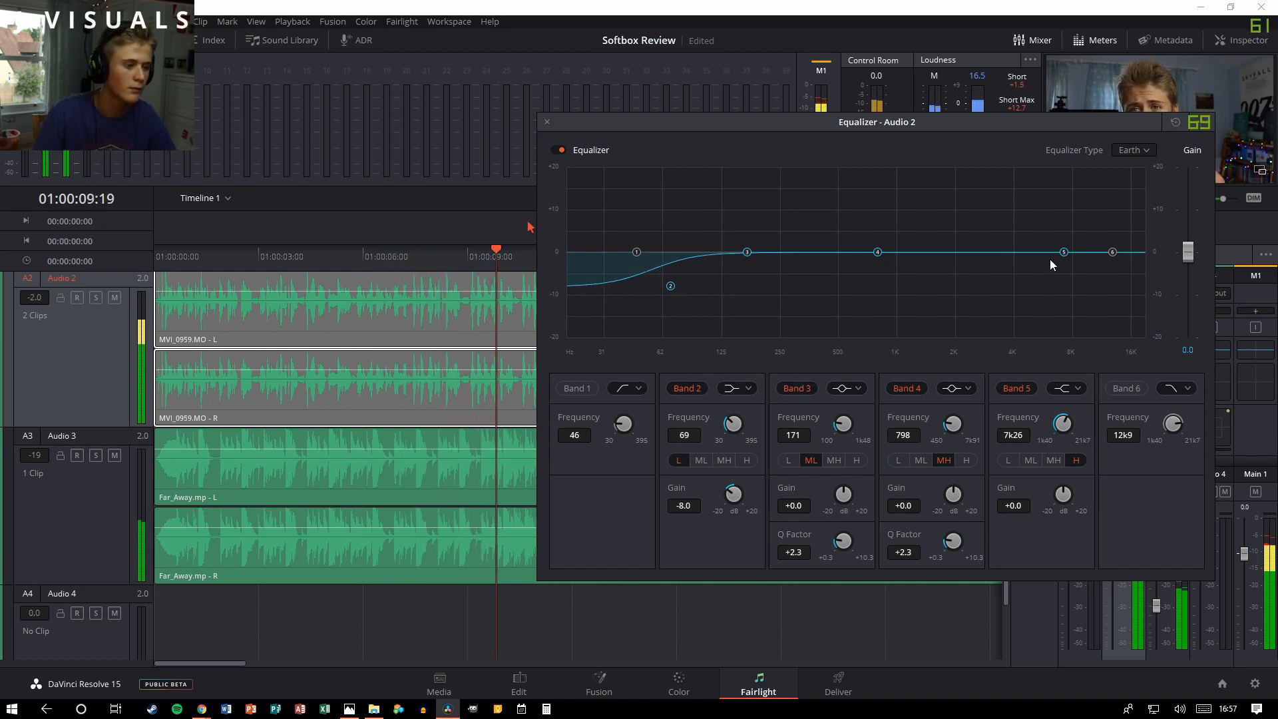
{"action": "left_click_drag", "start_coordinate": [1063, 252], "coordinate": [1032, 227]}
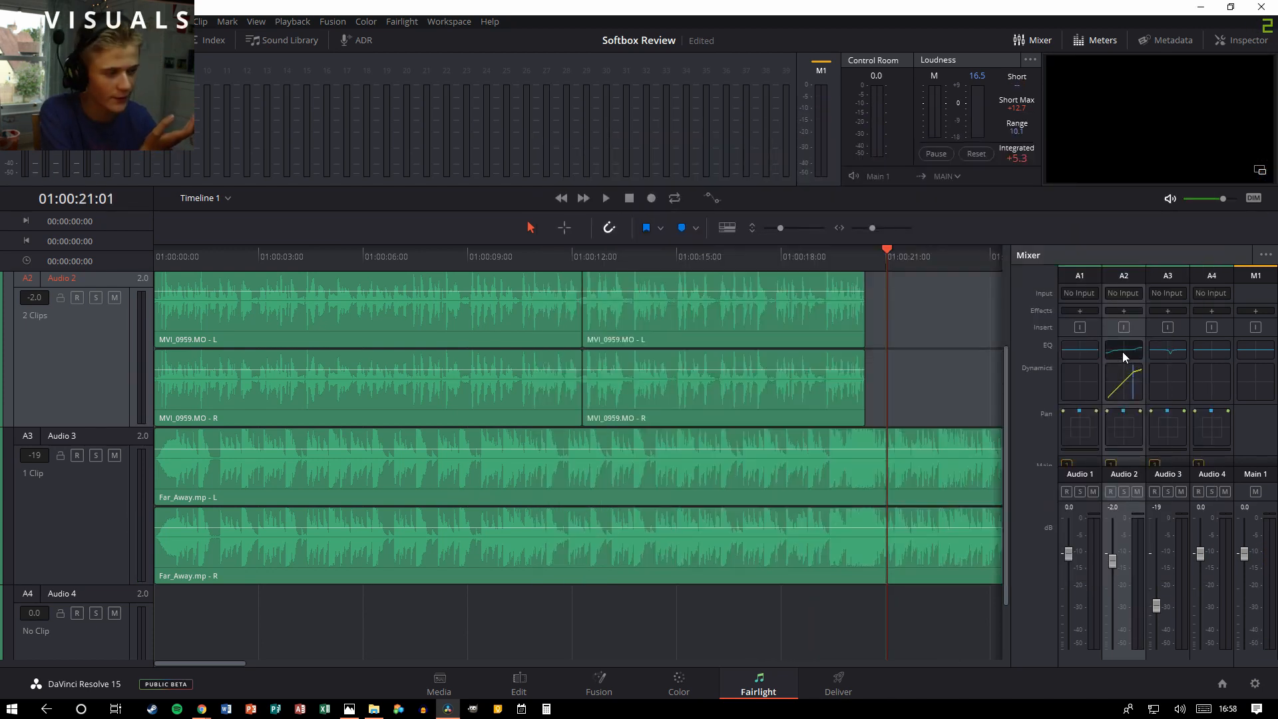
Step: Reopen the Audio 2 equalizer and audition the mix from the timeline start with the equalizer on and again with it switched off
{"action": "double_click", "coordinate": [1124, 357]}
{"action": "left_click", "coordinate": [157, 254]}
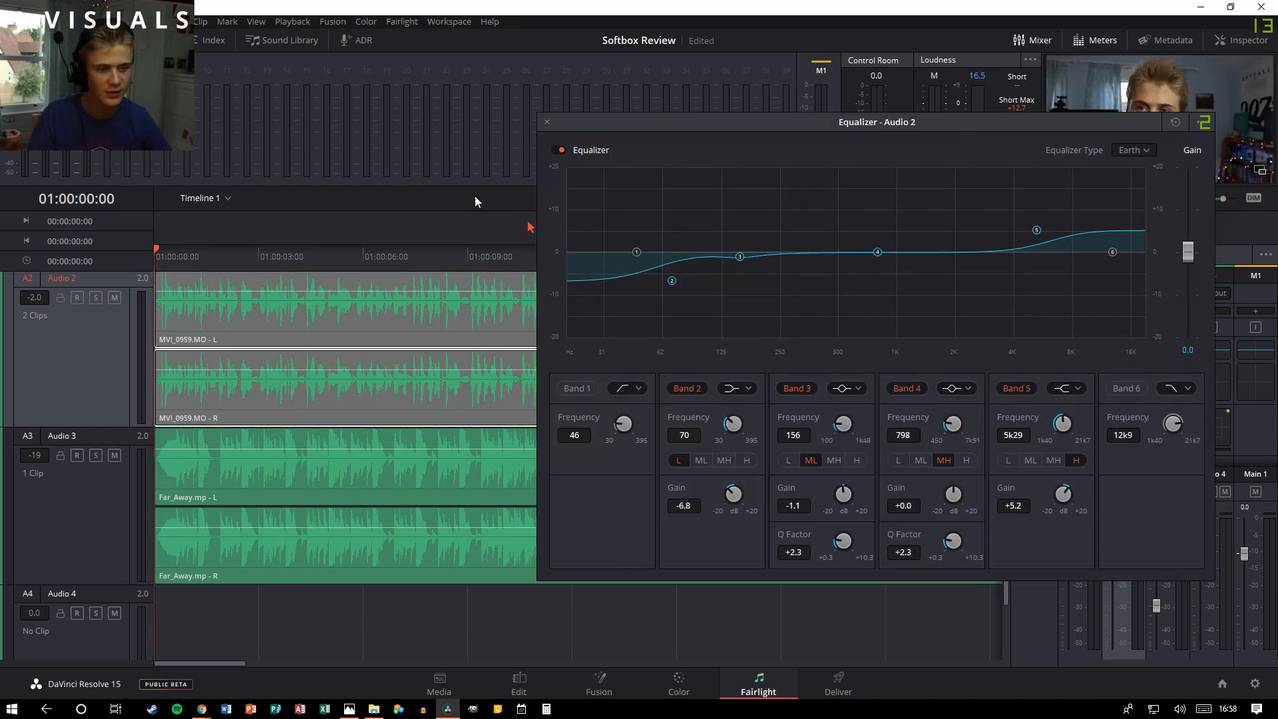
{"action": "key", "text": "space"}
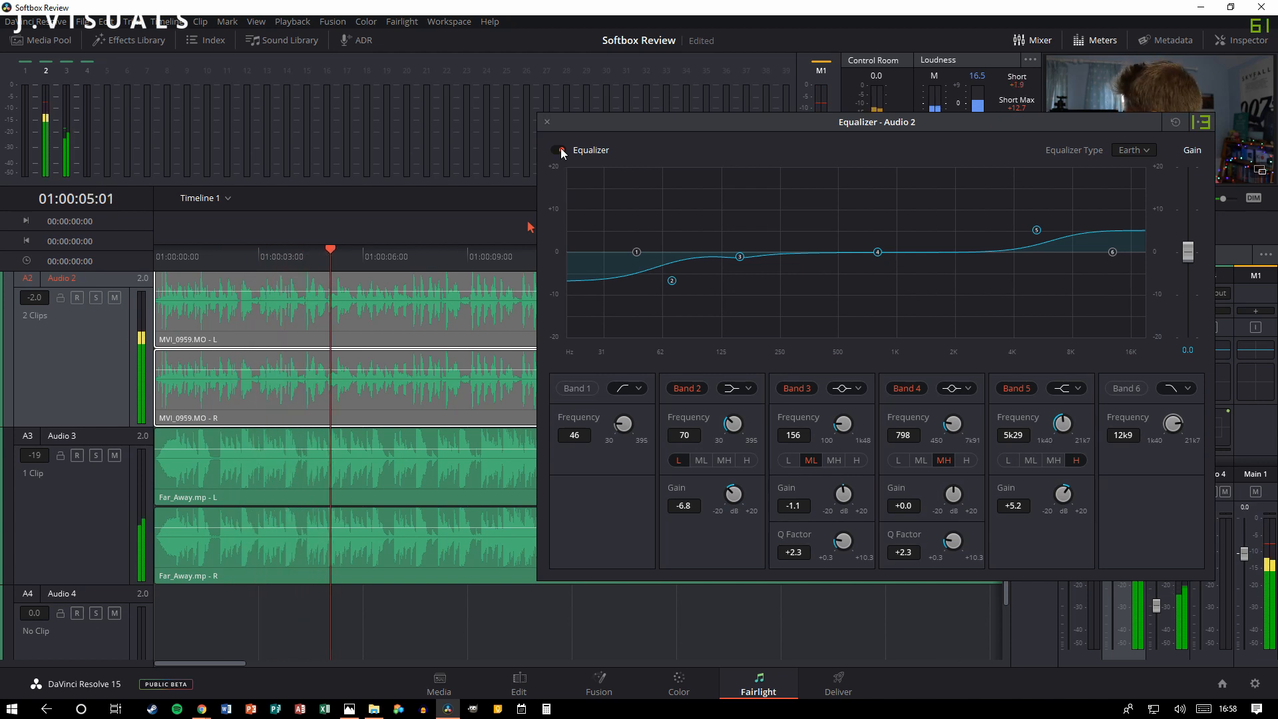
{"action": "key", "text": "space"}
{"action": "left_click", "coordinate": [561, 149]}
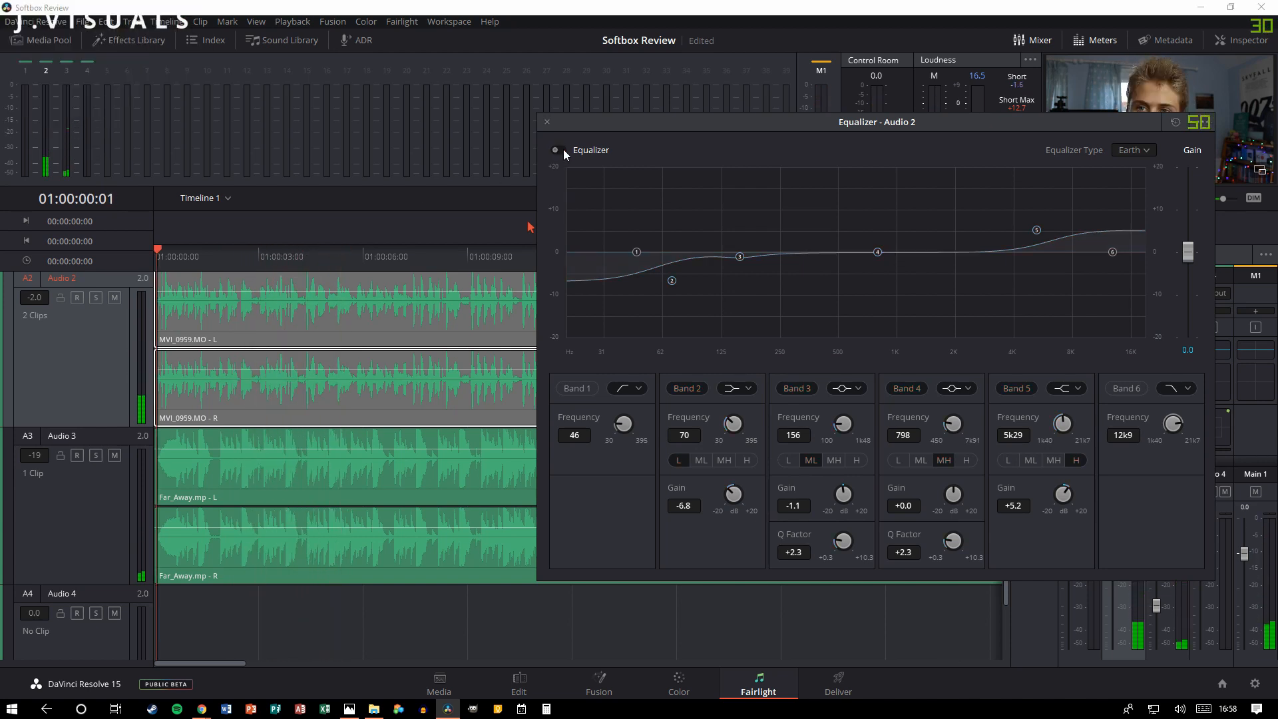
{"action": "key", "text": "space"}
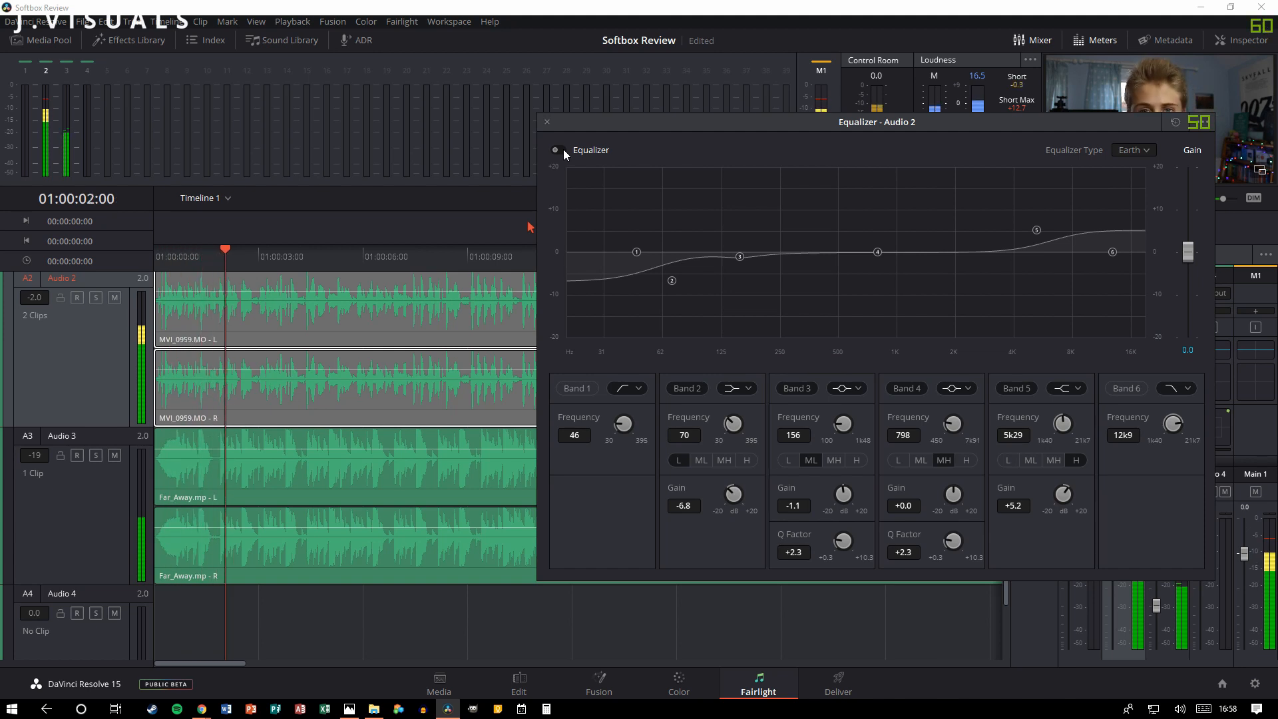